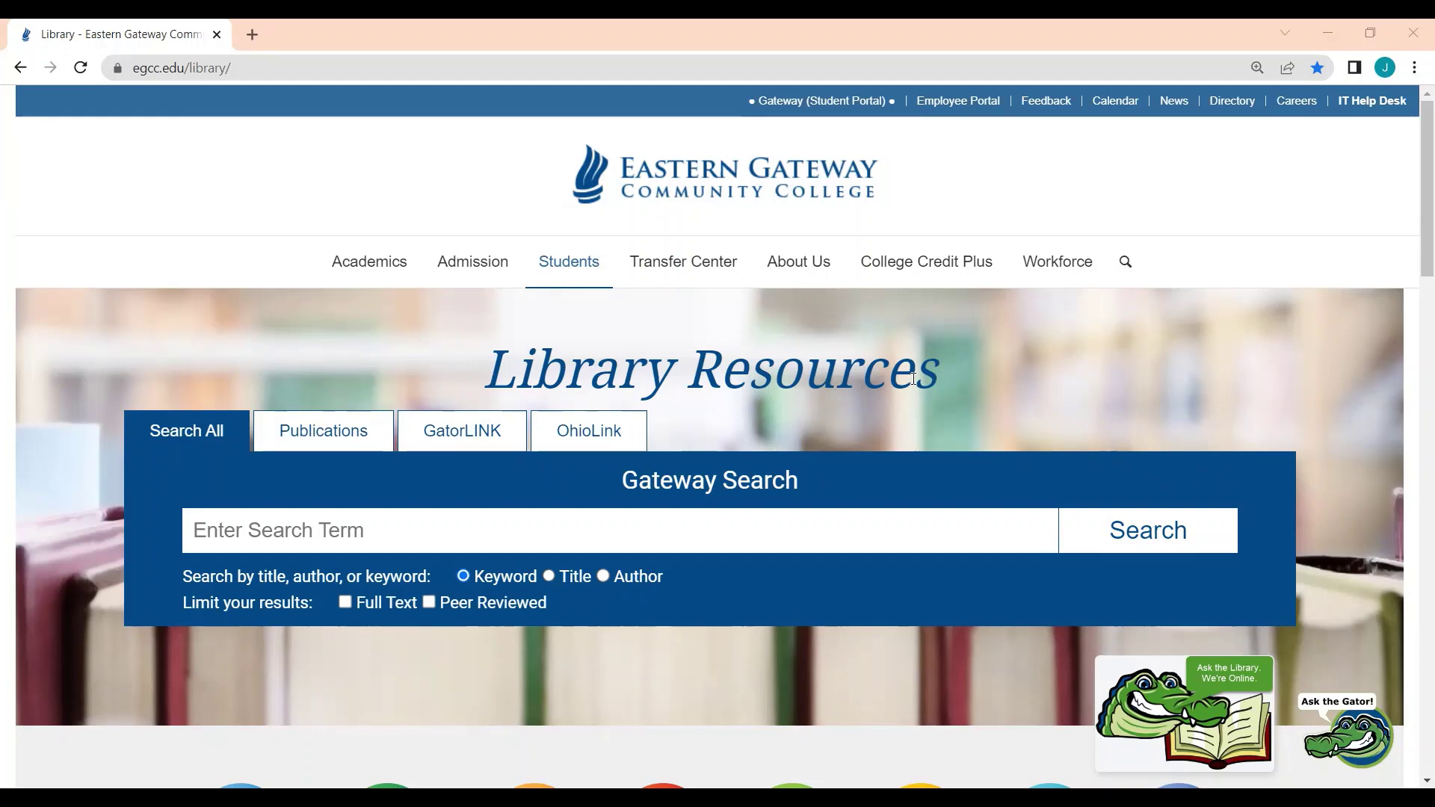
Step: Filter the EGCC A-Z Databases list to S and scroll to the Sage Video Counseling and Psychotherapy Collection
{"action": "scroll", "coordinate": [913, 379], "scroll_direction": "down", "scroll_amount": 4}
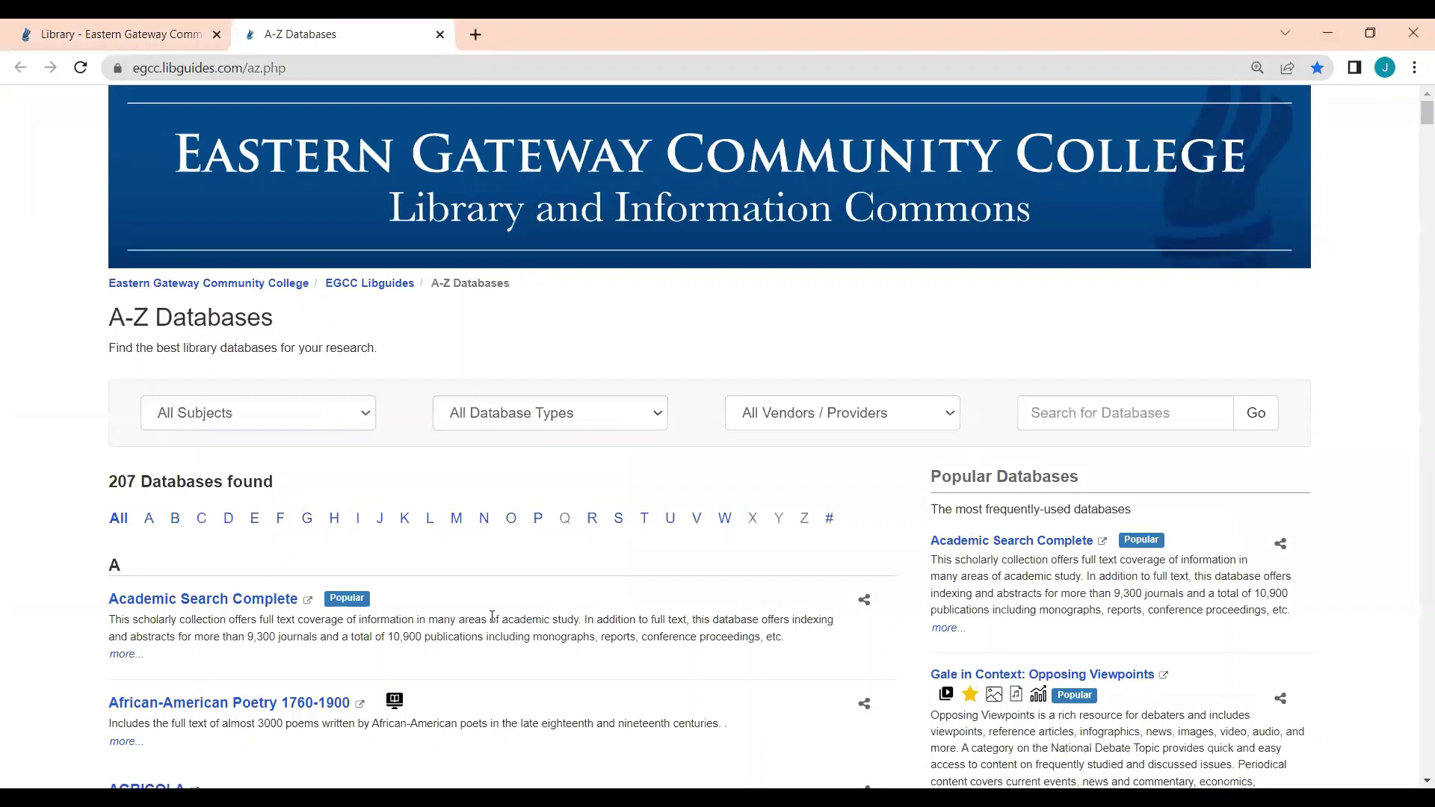
{"action": "left_click", "coordinate": [620, 523]}
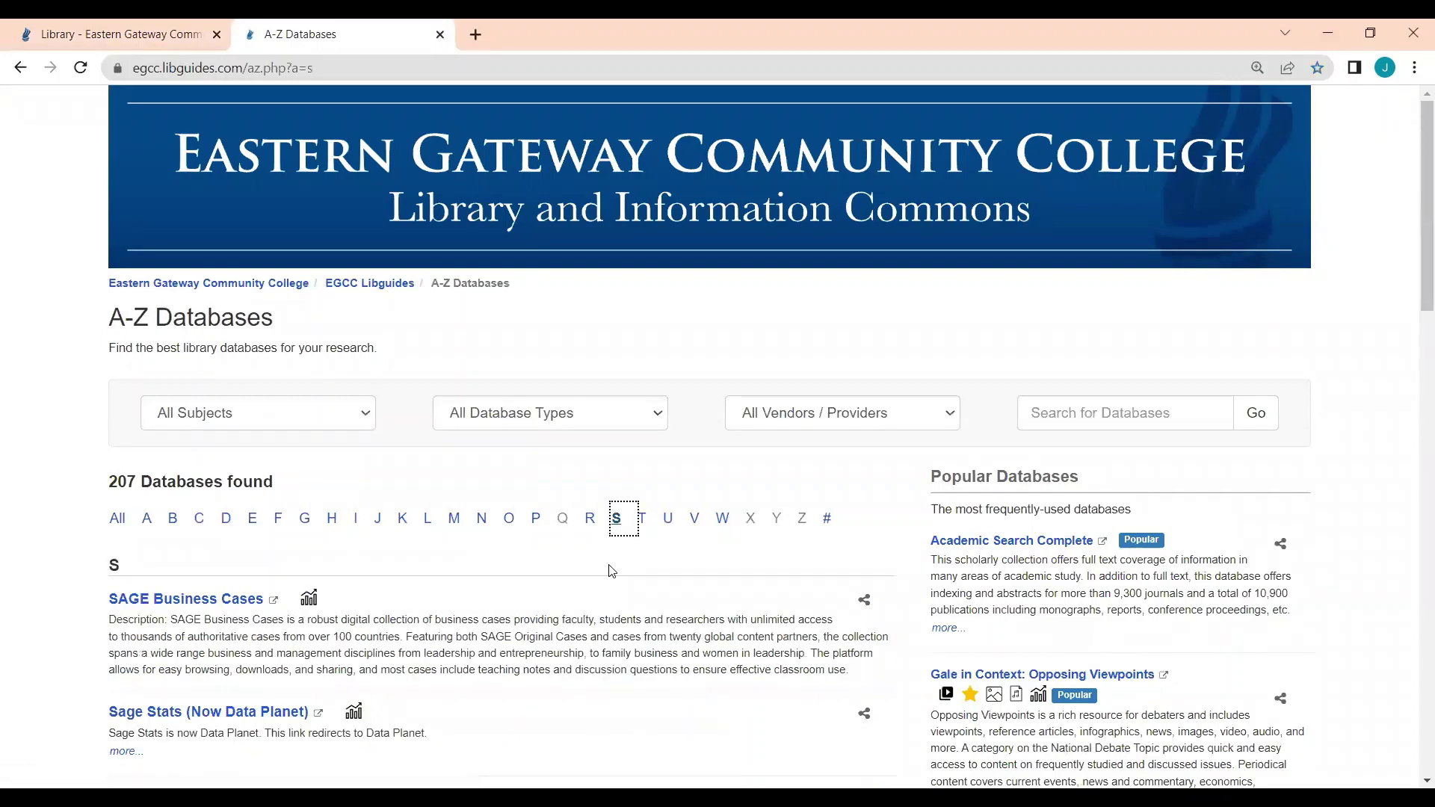
{"action": "scroll", "coordinate": [610, 595], "scroll_direction": "down", "scroll_amount": 2}
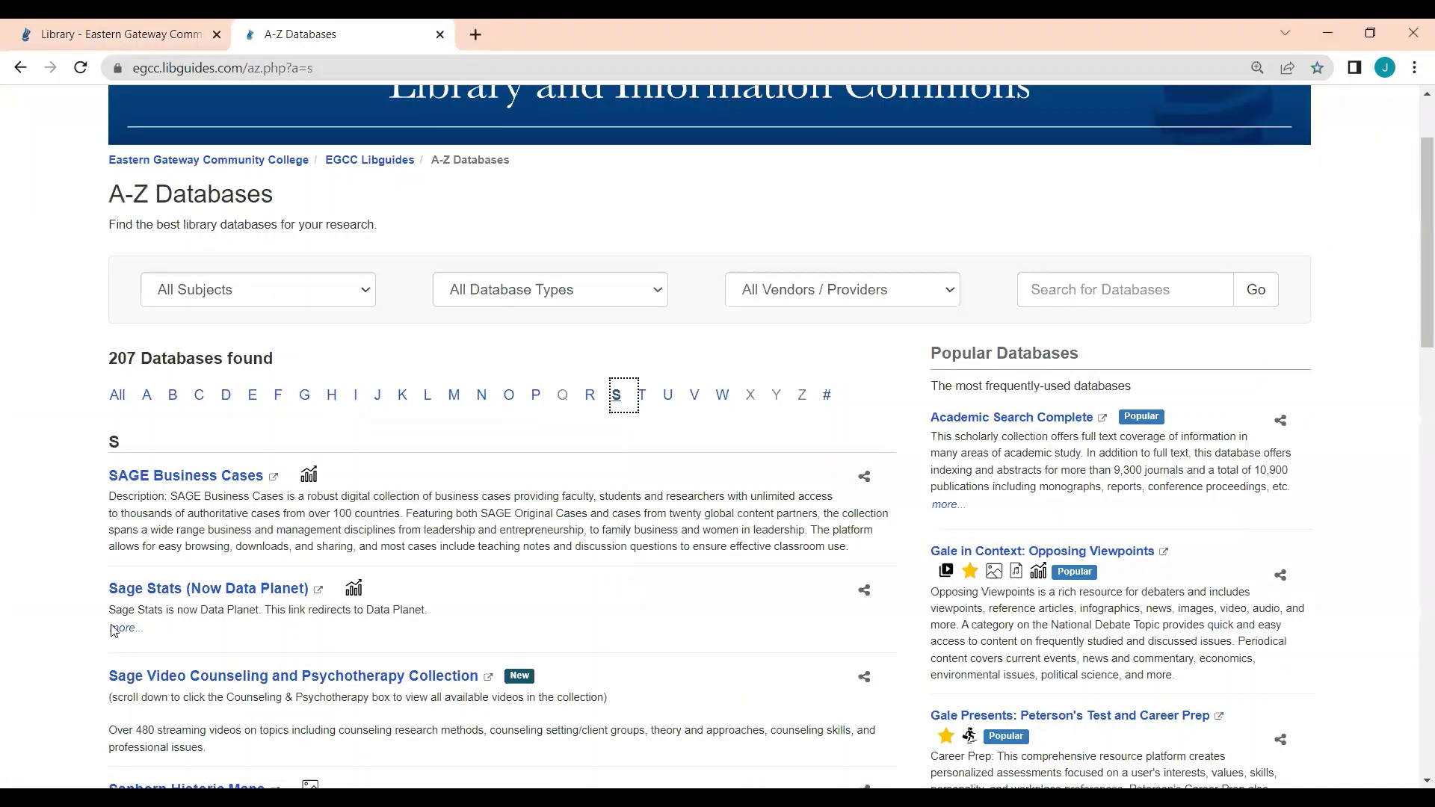
{"action": "scroll", "coordinate": [114, 630], "scroll_direction": "down", "scroll_amount": 1}
Step: Open the Sage Video Counseling and Psychotherapy Collection and choose CREATE MY PROFILE from MY PROFILE
{"action": "left_click", "coordinate": [217, 620]}
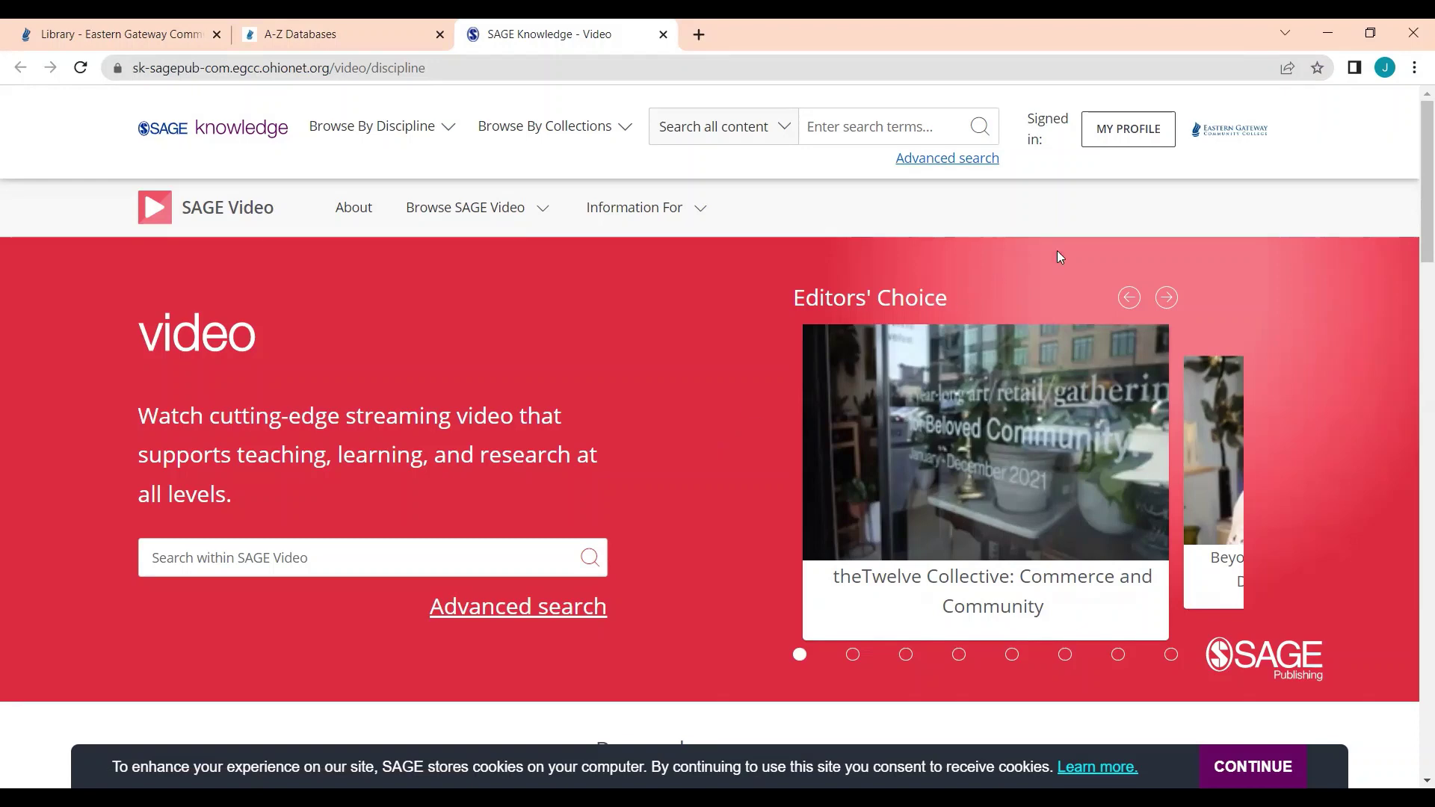
{"action": "left_click", "coordinate": [1144, 128]}
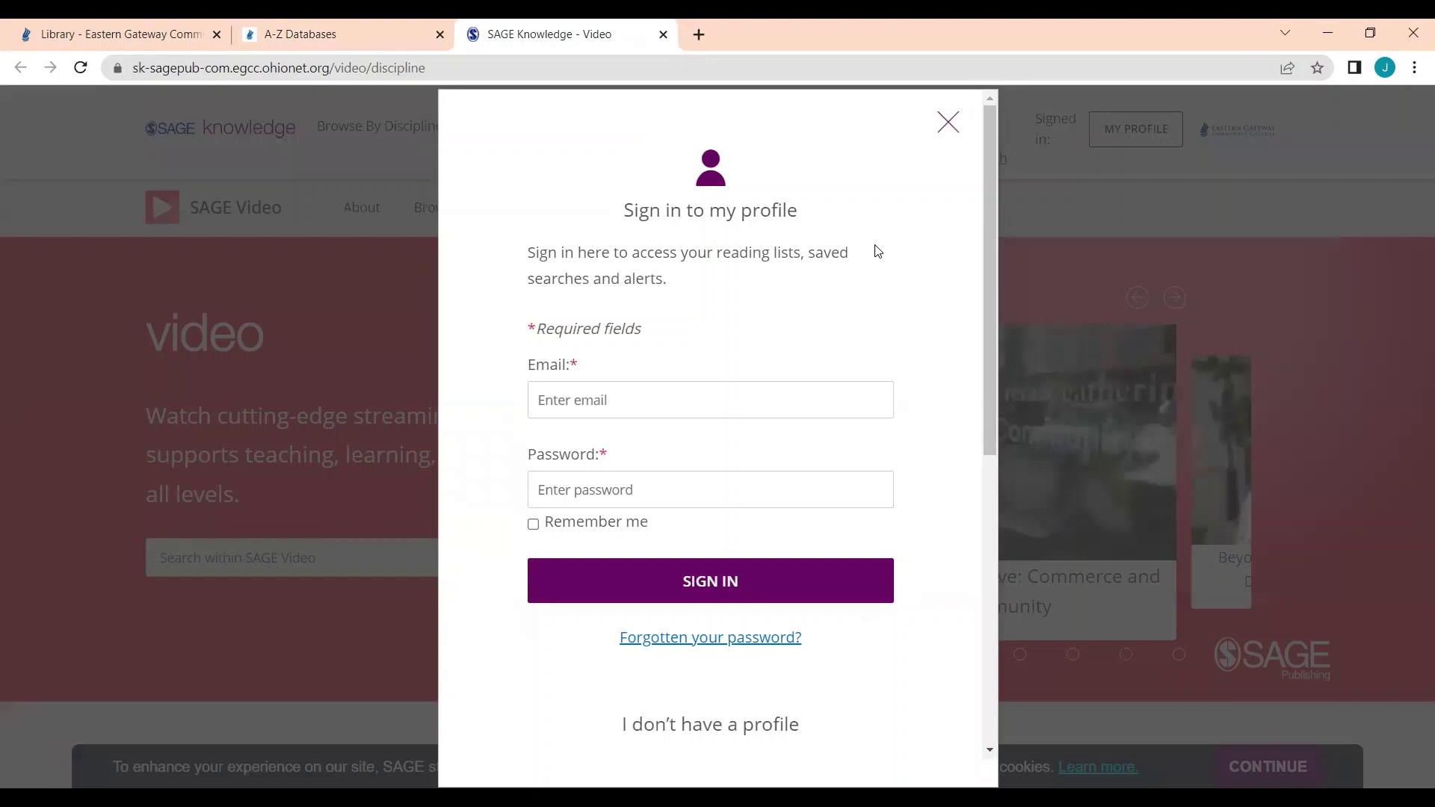
{"action": "scroll", "coordinate": [880, 256], "scroll_direction": "down", "scroll_amount": 6}
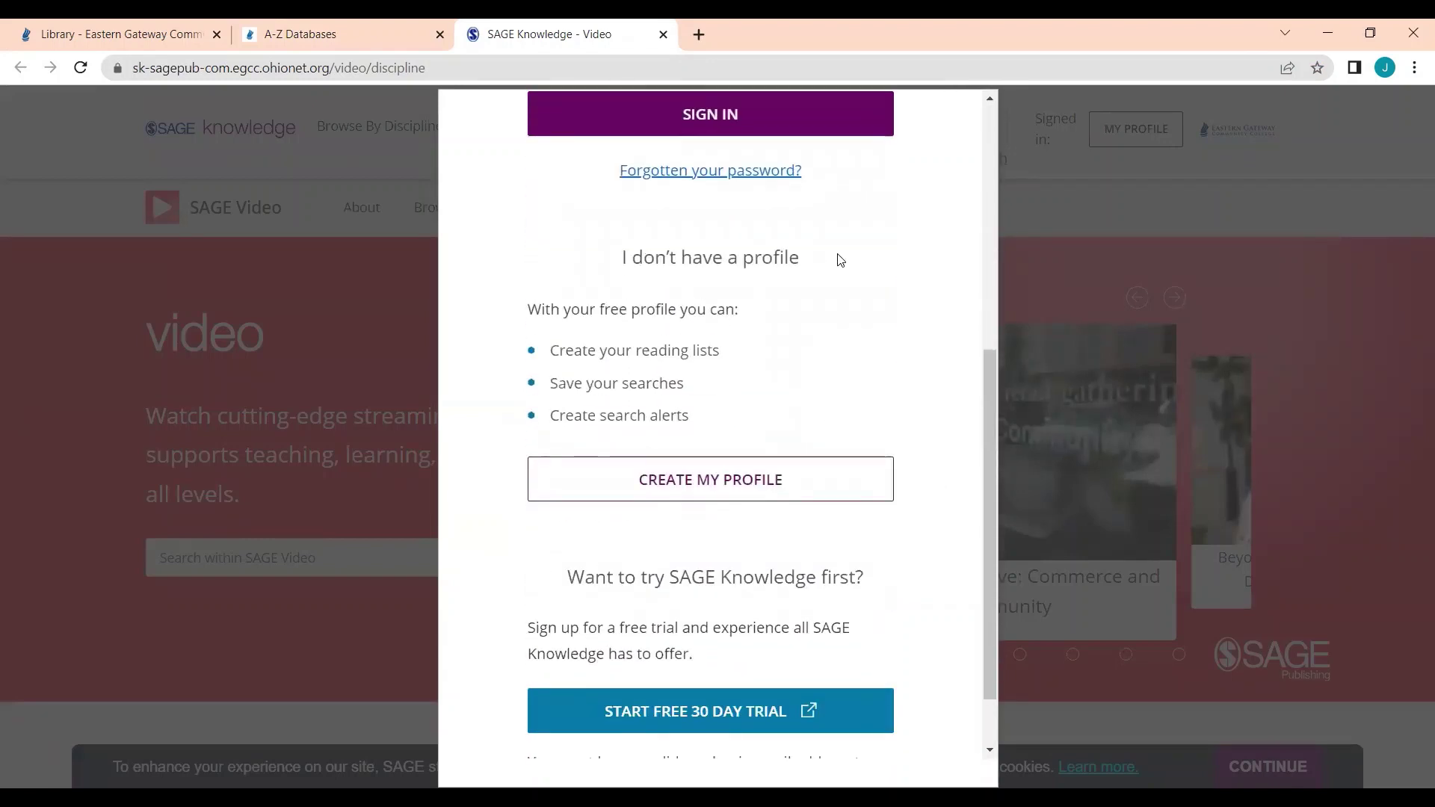
{"action": "left_click", "coordinate": [749, 488]}
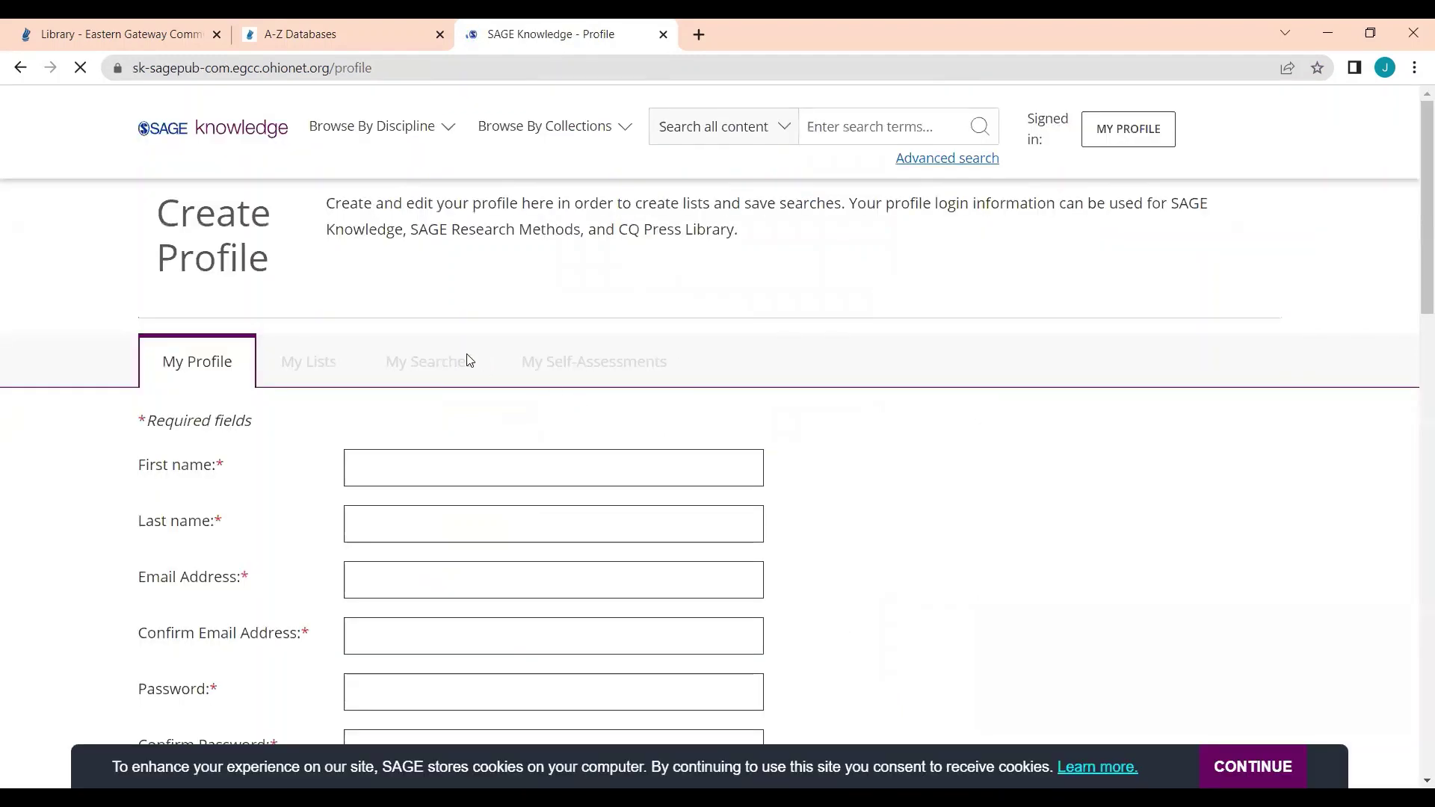
Step: Enter the user's first name, last name, e-mail, e-mail confirmation and password on the profile form
{"action": "left_click", "coordinate": [387, 466]}
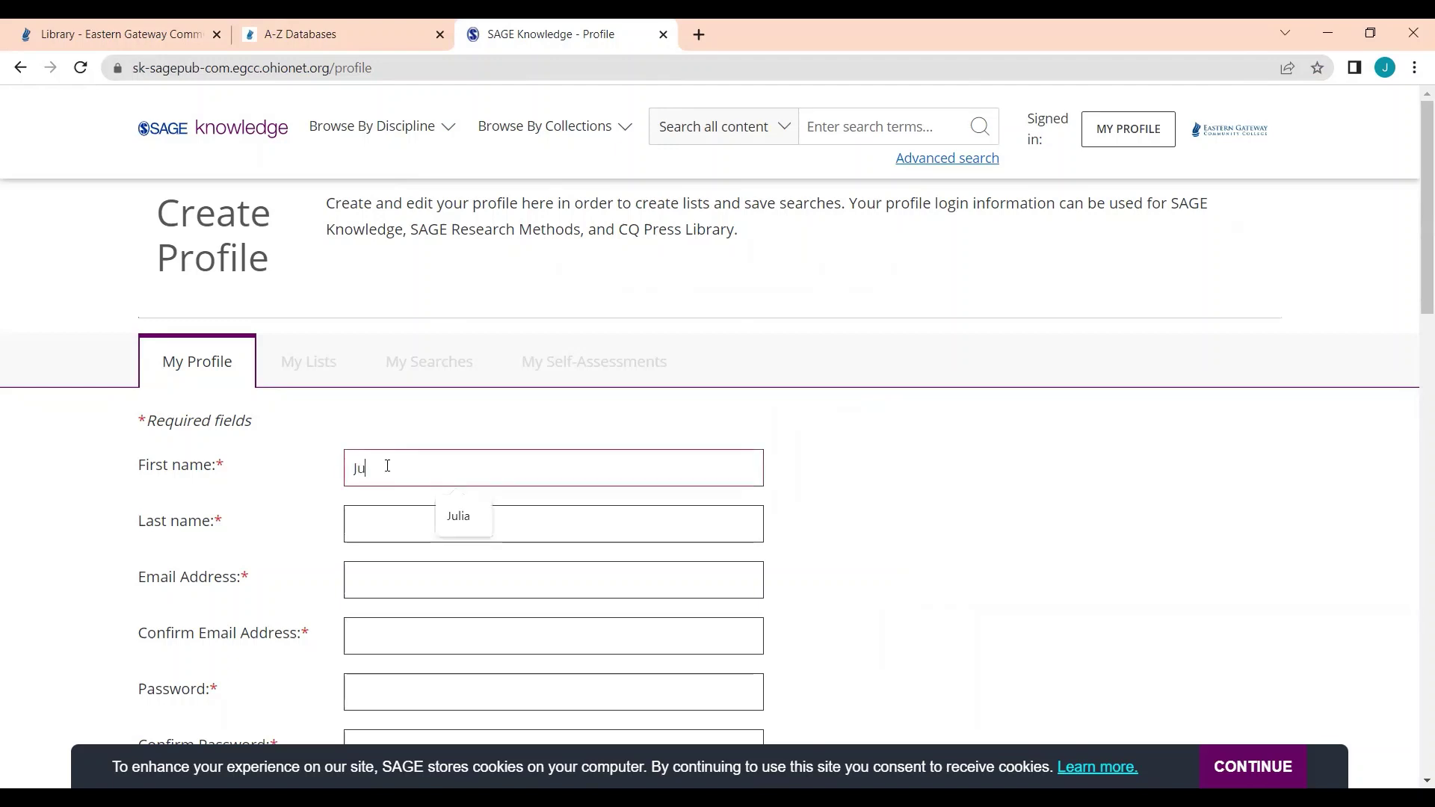
{"action": "key", "text": "Tab"}
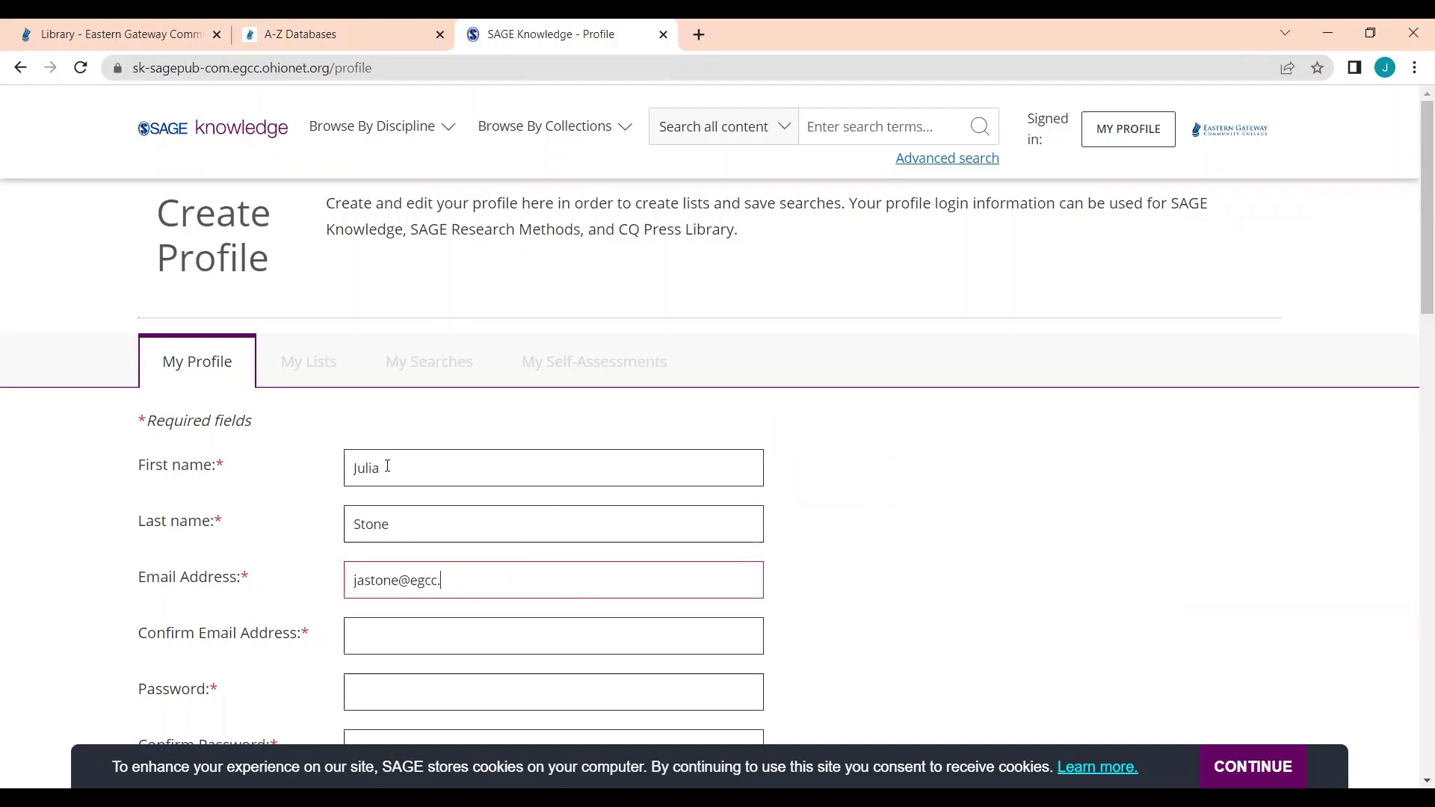
{"action": "key", "text": "Tab"}
{"action": "type", "text": "jast"}
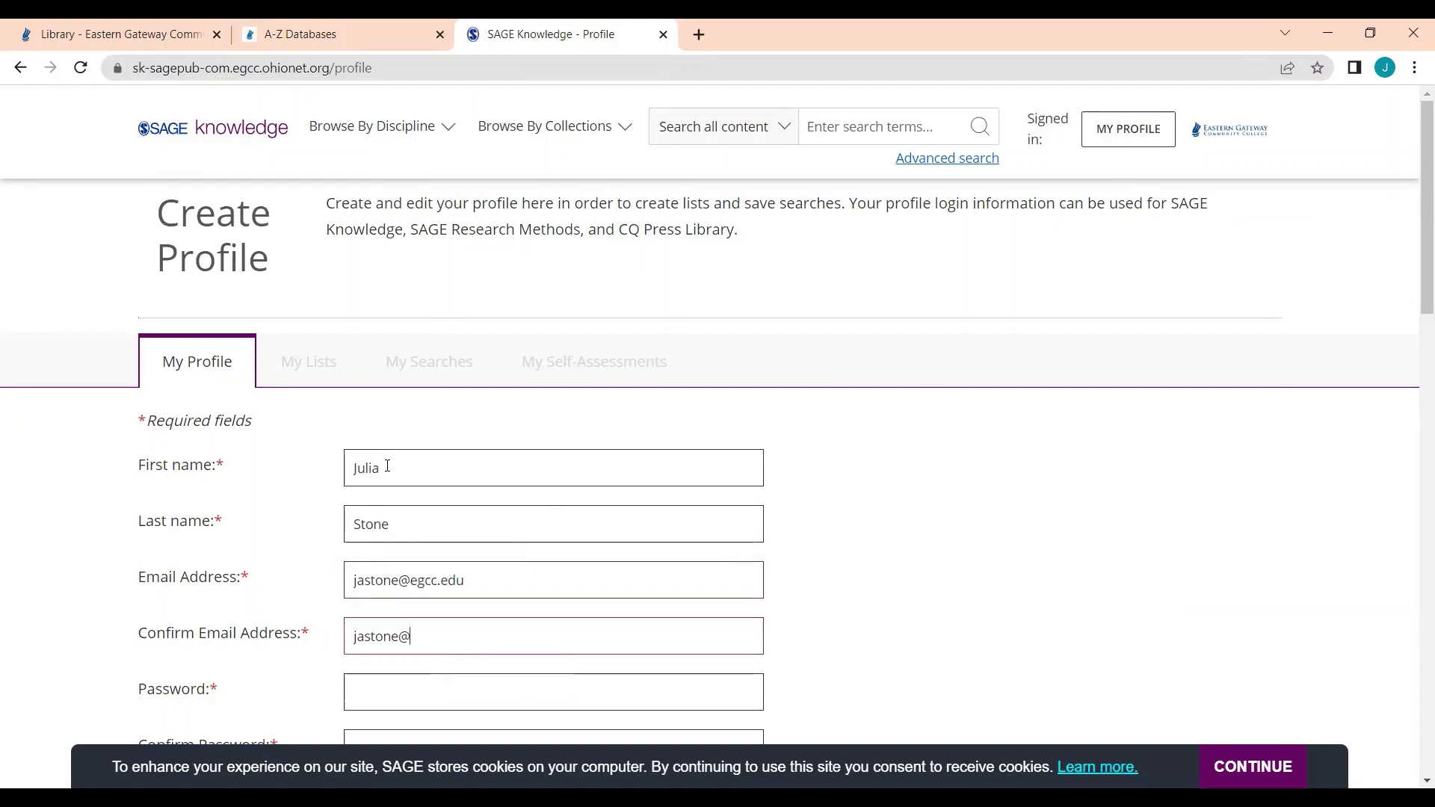
{"action": "key", "text": "Tab"}
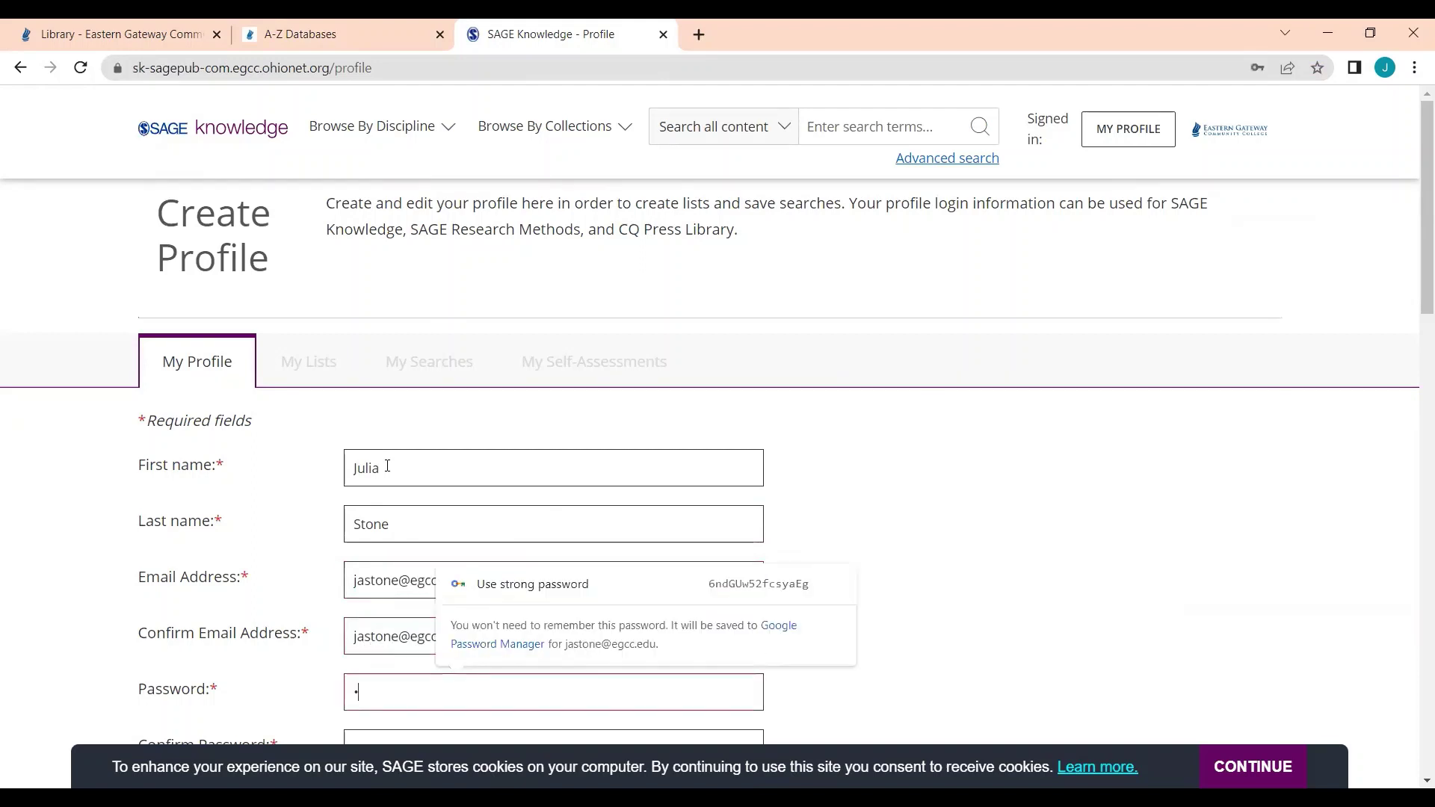
{"action": "type", "text": "•••••••••"}
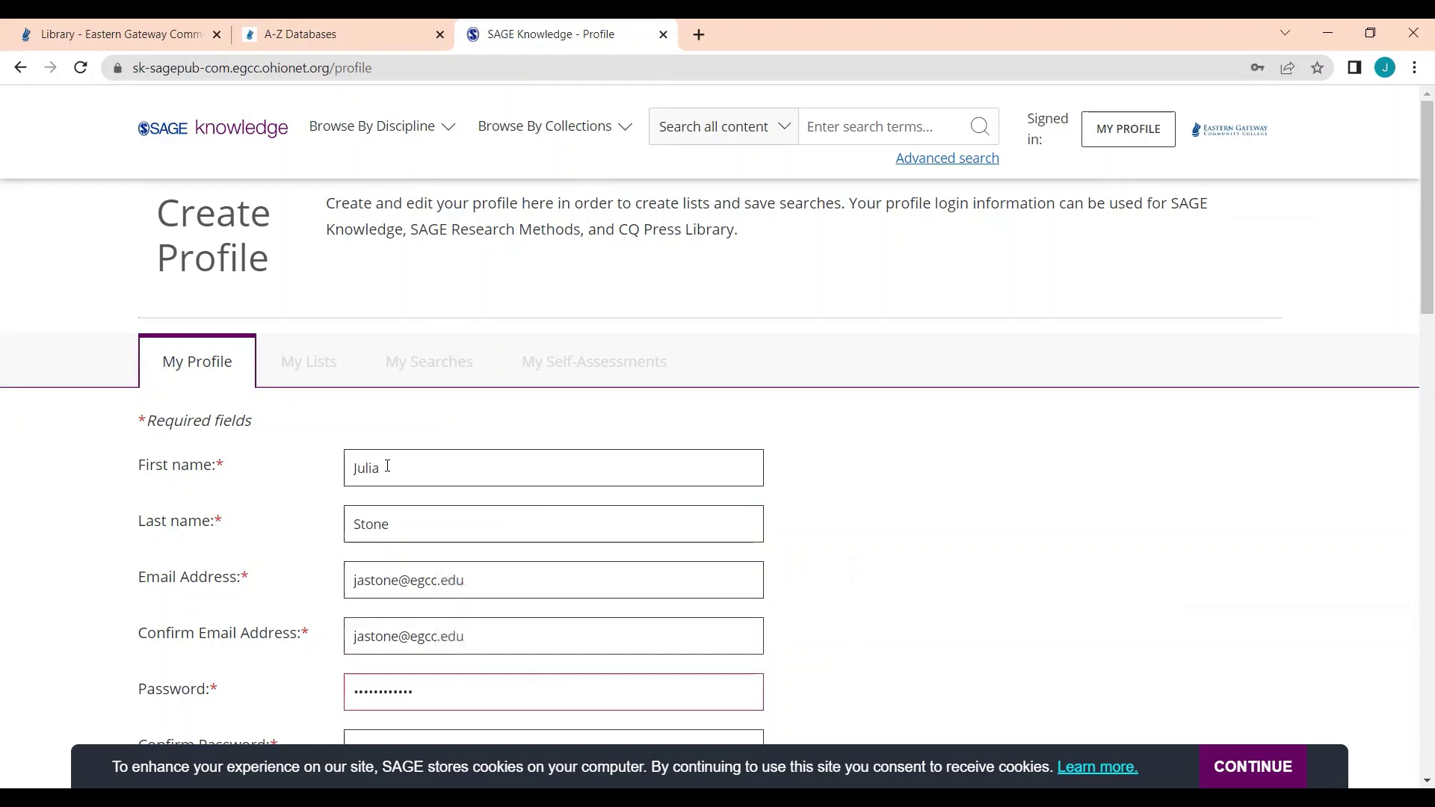
{"action": "scroll", "coordinate": [410, 561], "scroll_direction": "down", "scroll_amount": 2}
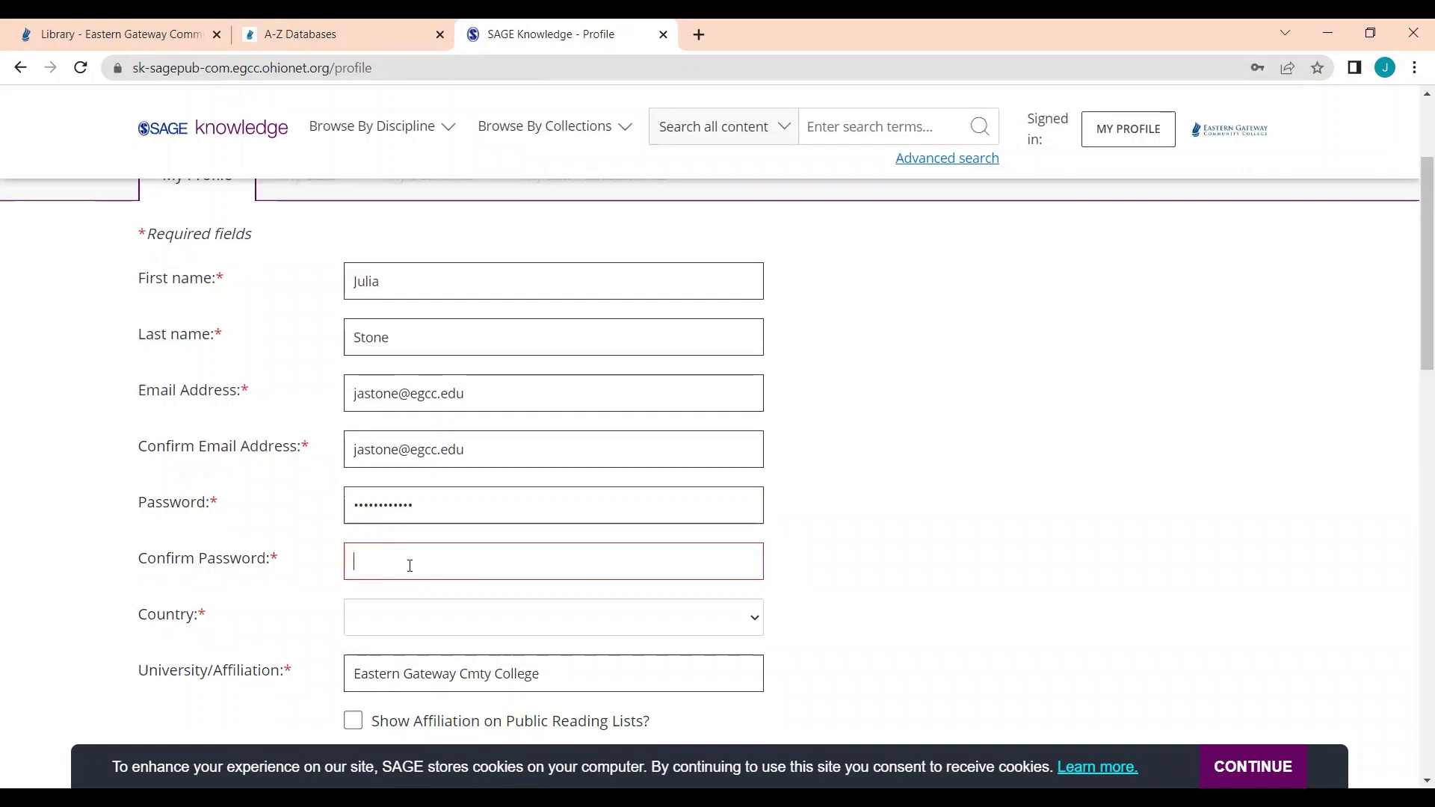
Step: Confirm the password and set the country to United States
{"action": "left_click", "coordinate": [409, 562]}
{"action": "type", "text": "••••••••••••"}
{"action": "scroll", "coordinate": [742, 512], "scroll_direction": "down", "scroll_amount": 1}
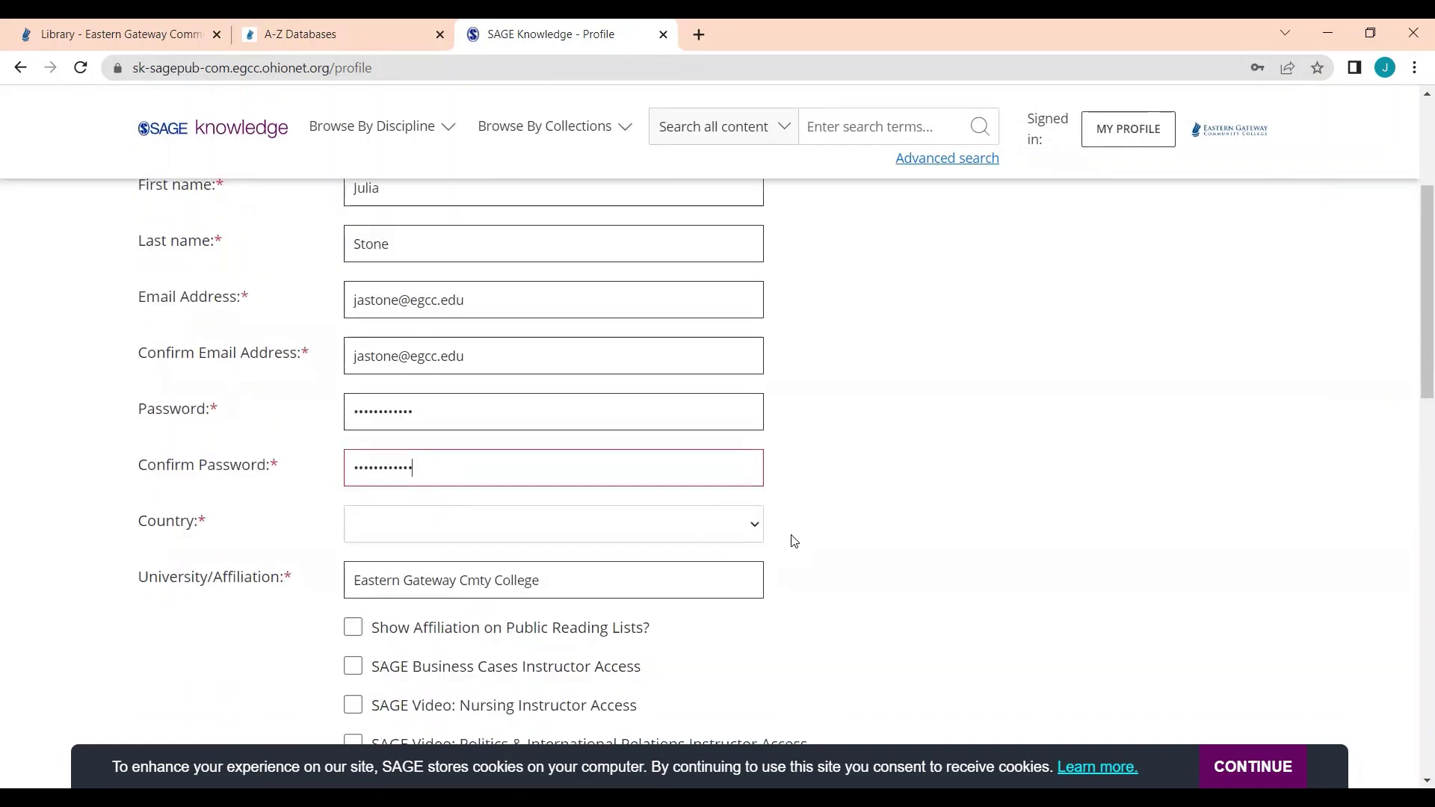
{"action": "left_click", "coordinate": [750, 527]}
{"action": "scroll", "coordinate": [521, 371], "scroll_direction": "down", "scroll_amount": 6}
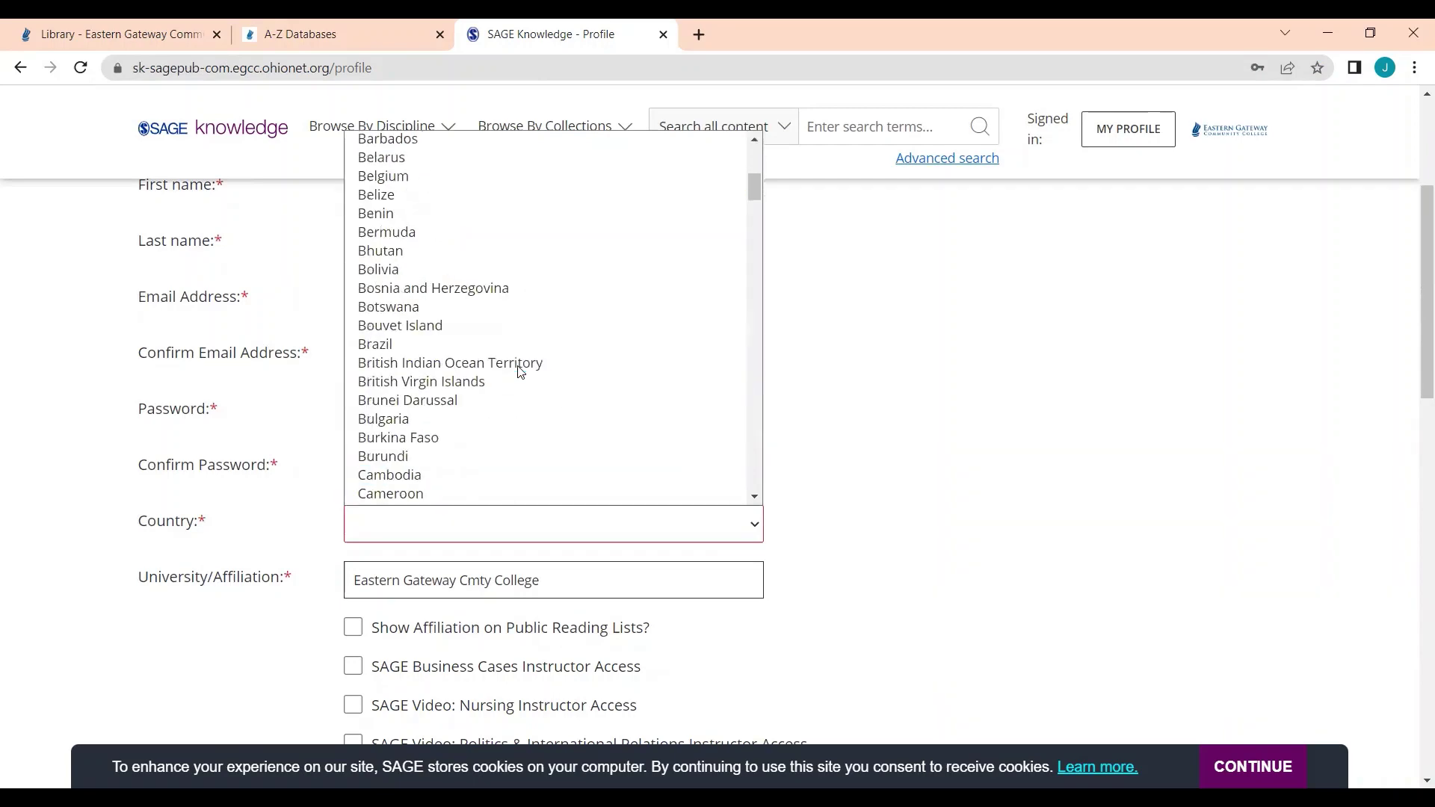
{"action": "scroll", "coordinate": [521, 372], "scroll_direction": "down", "scroll_amount": 18}
{"action": "key", "text": "u"}
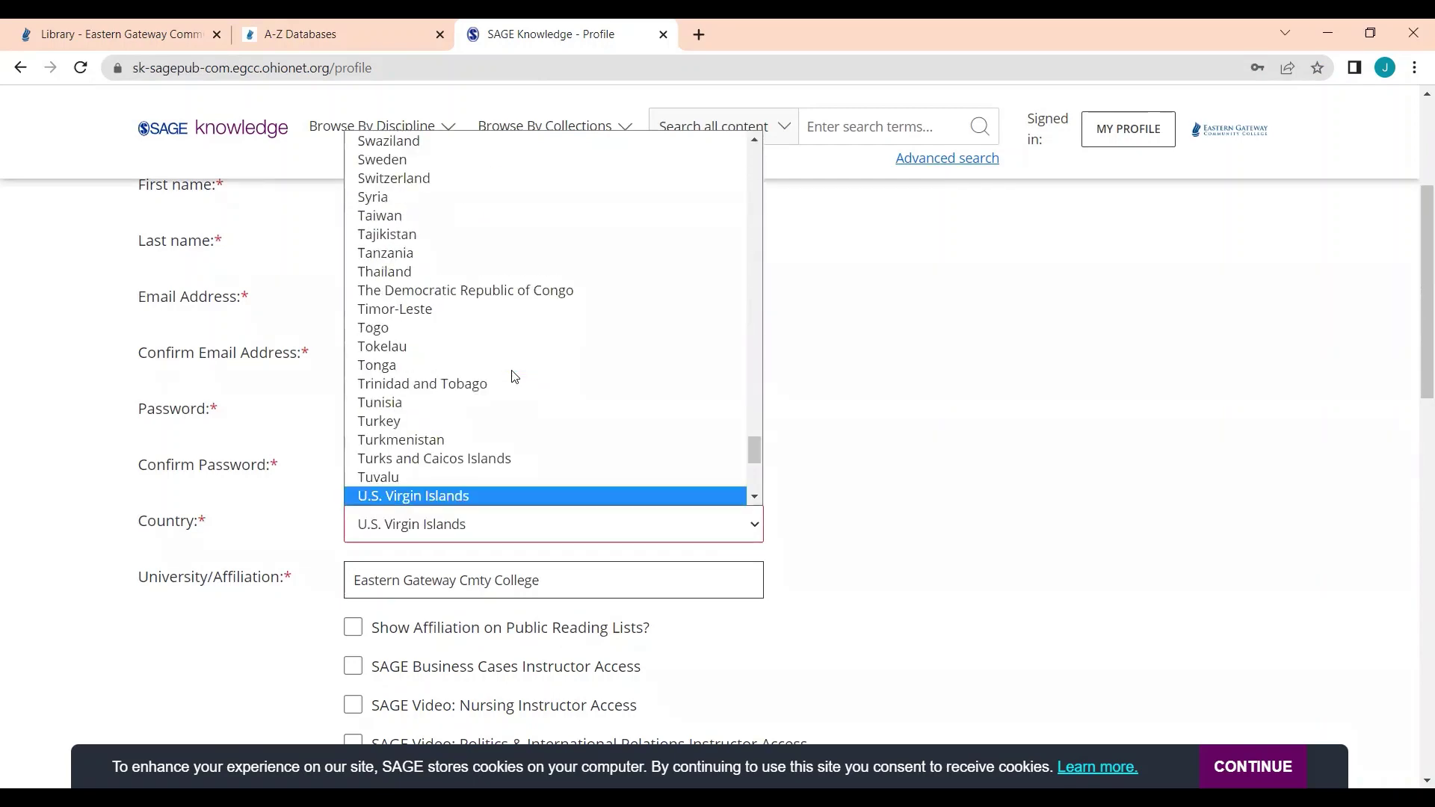
{"action": "key", "text": "n"}
{"action": "scroll", "coordinate": [513, 376], "scroll_direction": "down", "scroll_amount": 3}
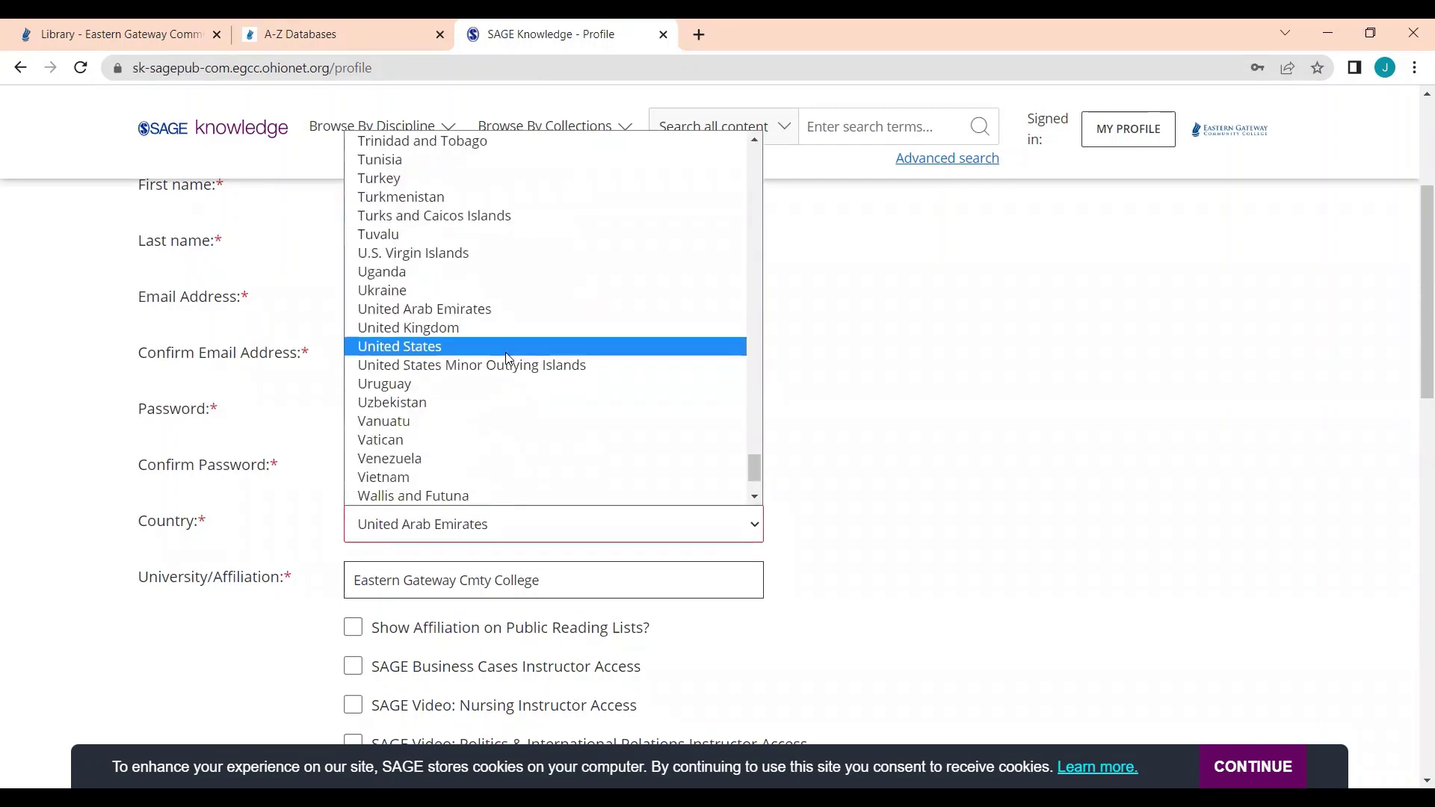
{"action": "left_click", "coordinate": [506, 350]}
Step: Keep Librarian as the job role and save the profile
{"action": "scroll", "coordinate": [127, 496], "scroll_direction": "down", "scroll_amount": 1}
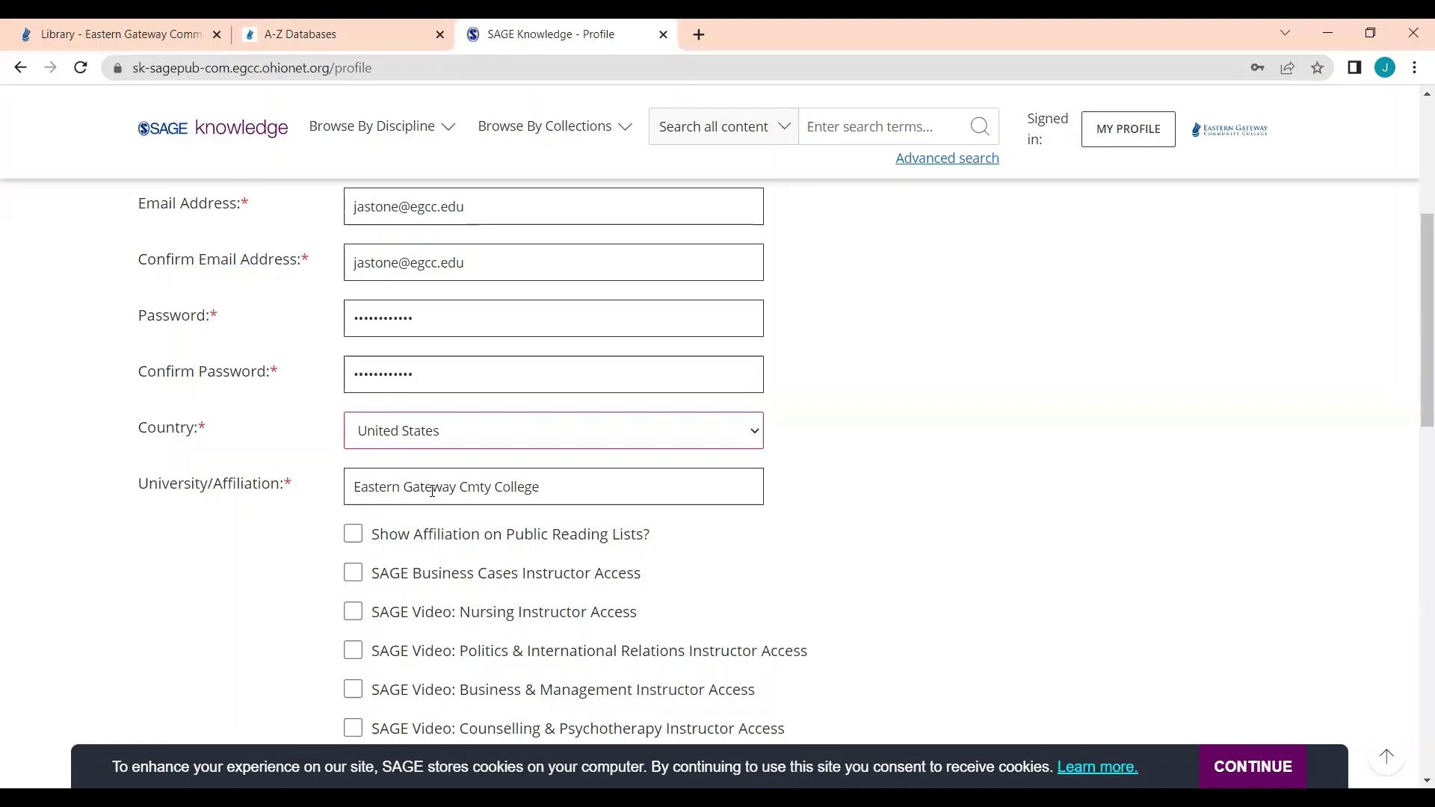
{"action": "scroll", "coordinate": [945, 436], "scroll_direction": "down", "scroll_amount": 2}
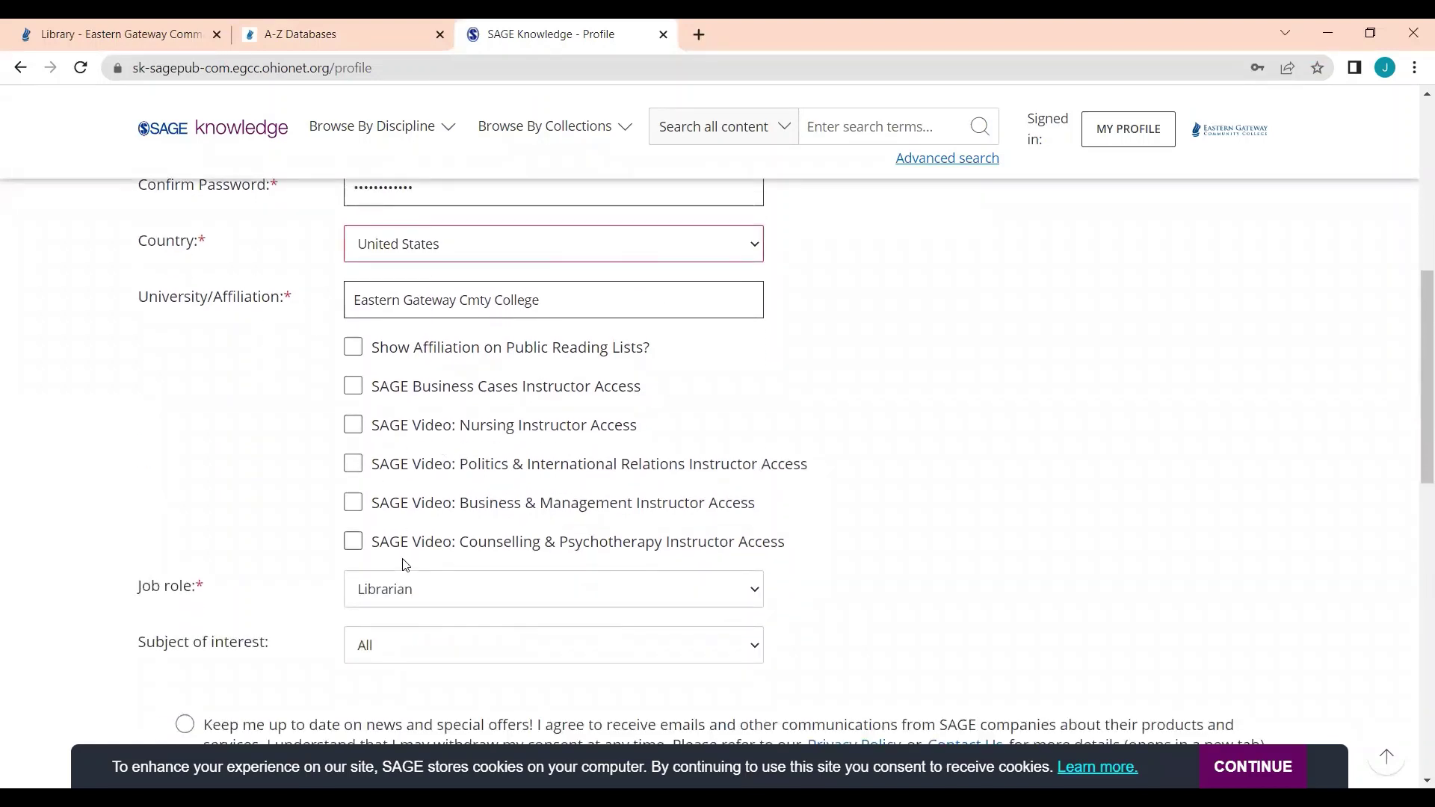
{"action": "scroll", "coordinate": [237, 594], "scroll_direction": "down", "scroll_amount": 1}
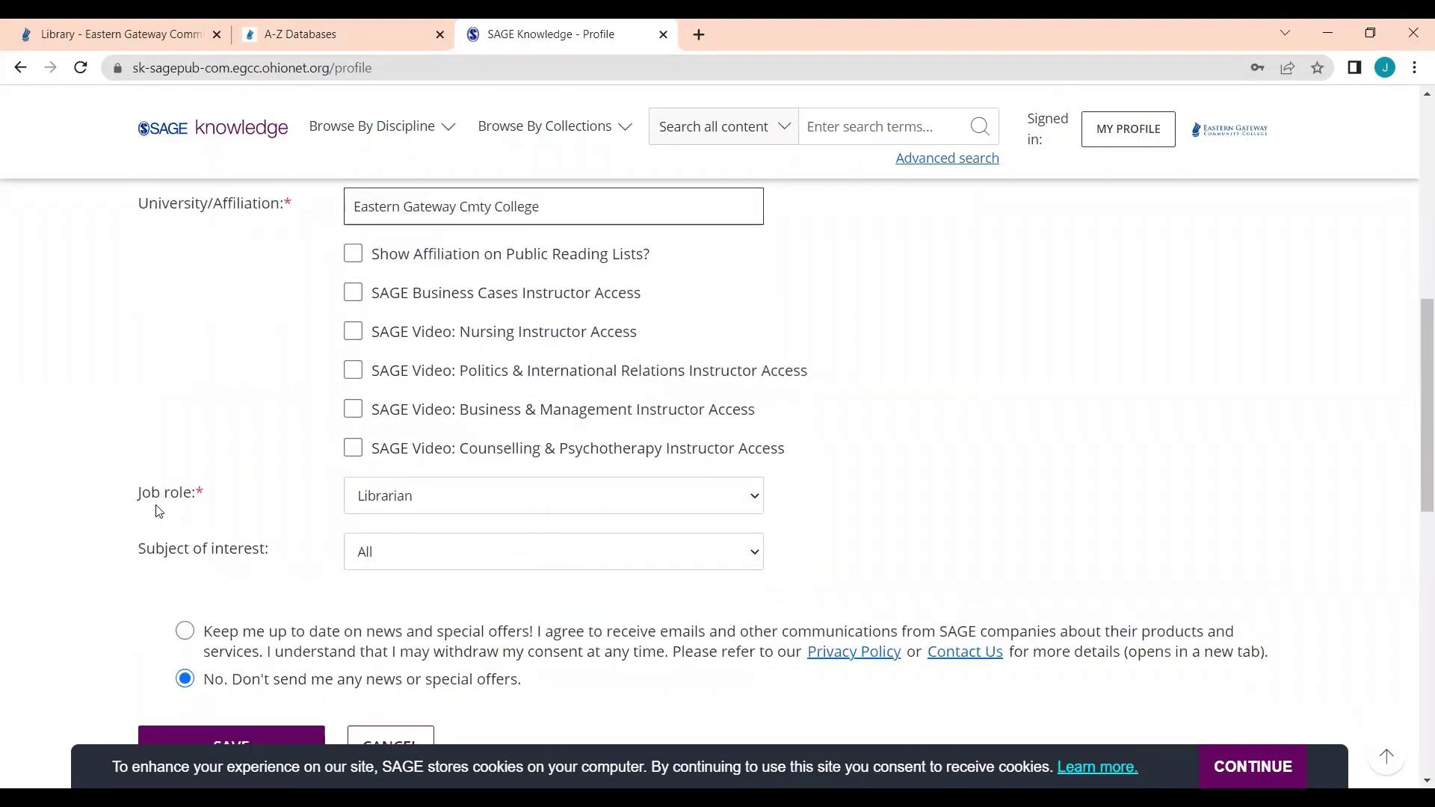
{"action": "left_click", "coordinate": [392, 507]}
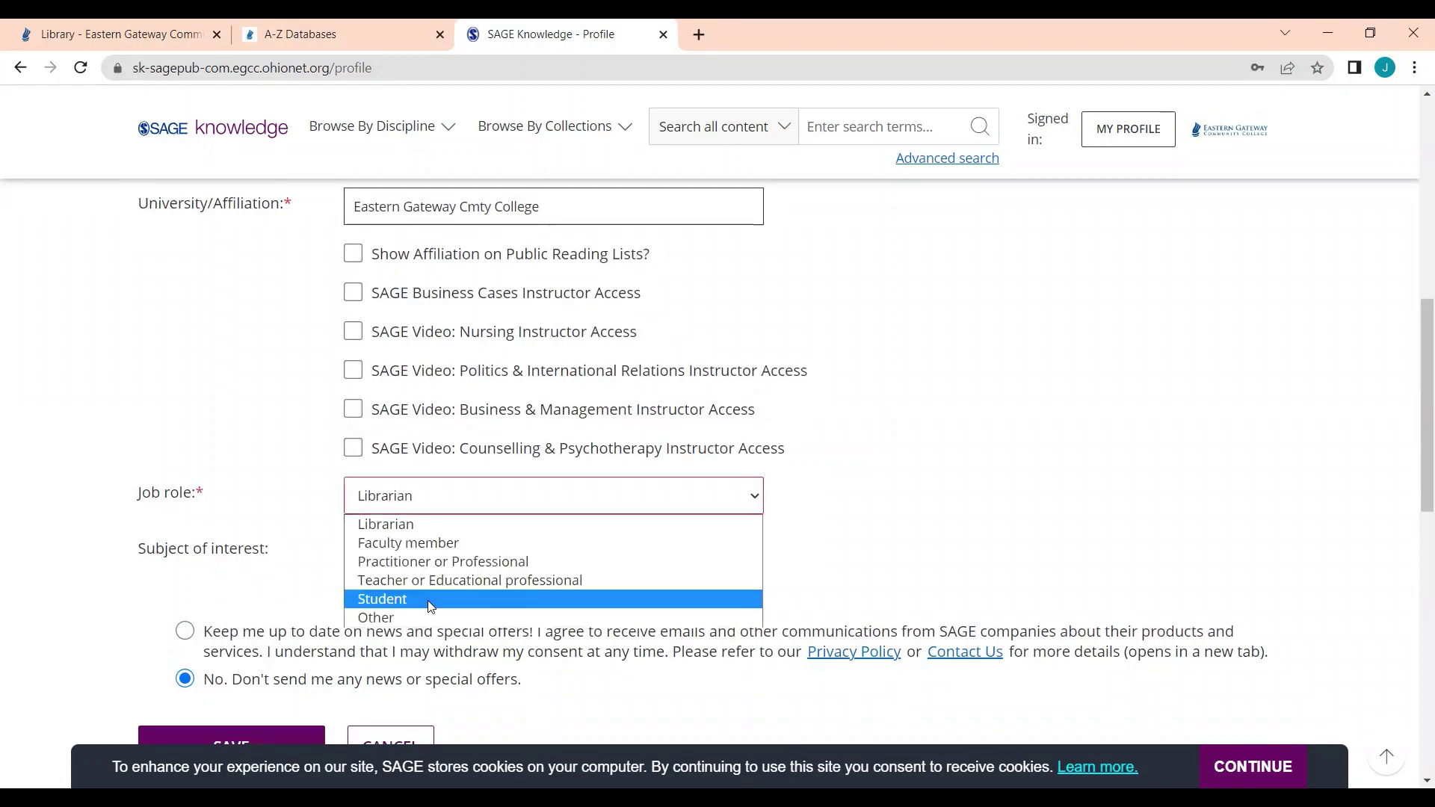
{"action": "left_click", "coordinate": [447, 527]}
{"action": "scroll", "coordinate": [419, 534], "scroll_direction": "down", "scroll_amount": 2}
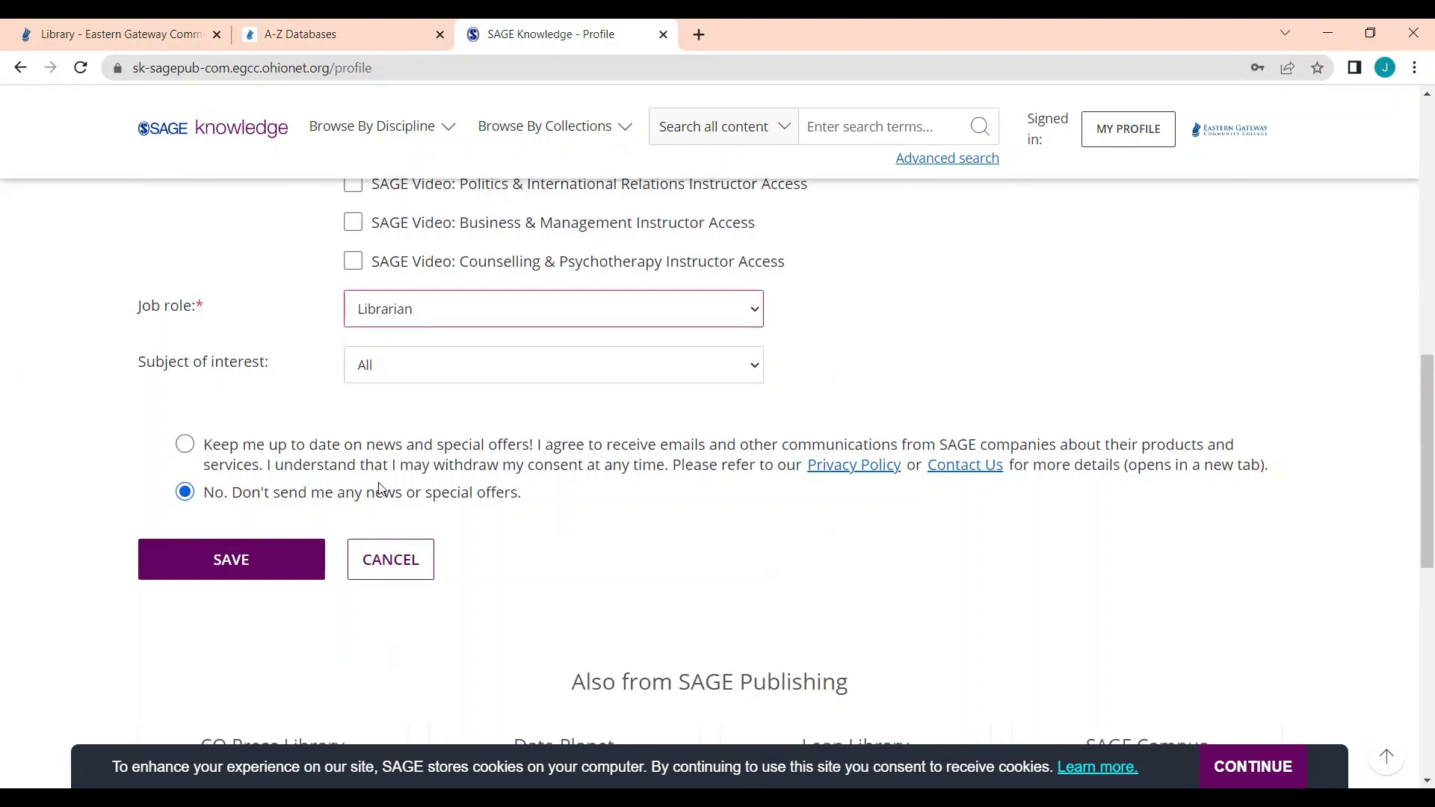
{"action": "left_click", "coordinate": [274, 560]}
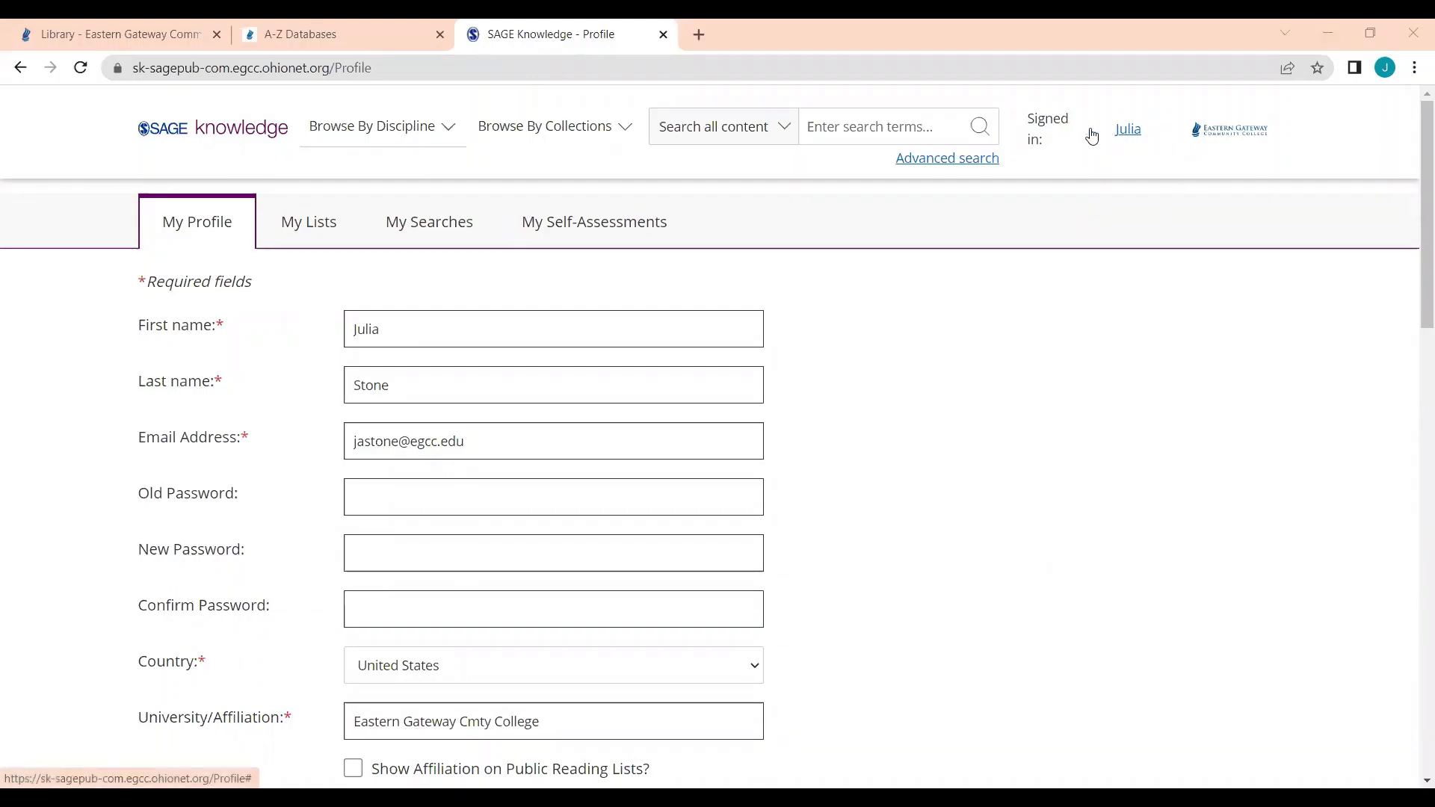
Step: View the profile page and its My Searches tab
{"action": "left_click", "coordinate": [1129, 130]}
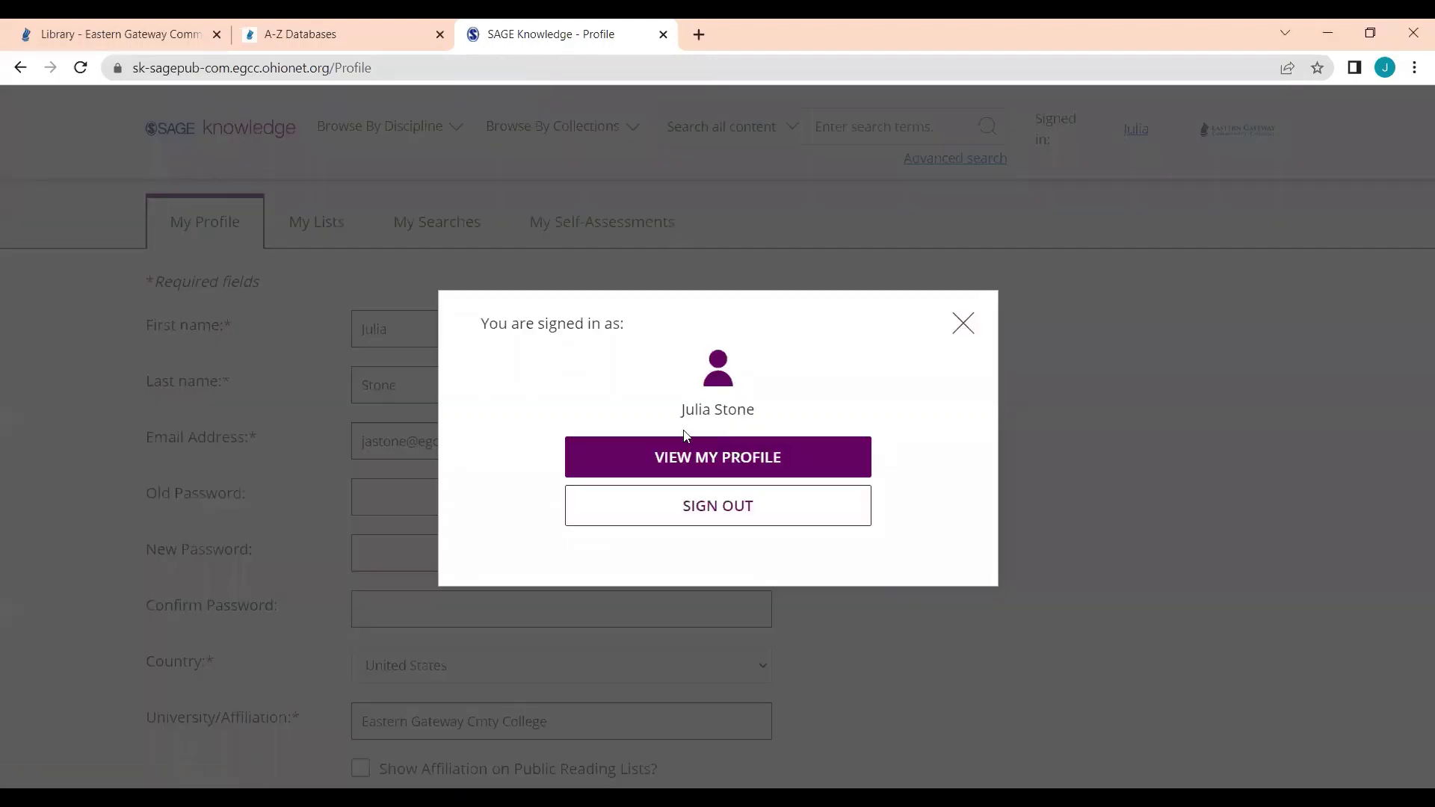
{"action": "left_click", "coordinate": [700, 464]}
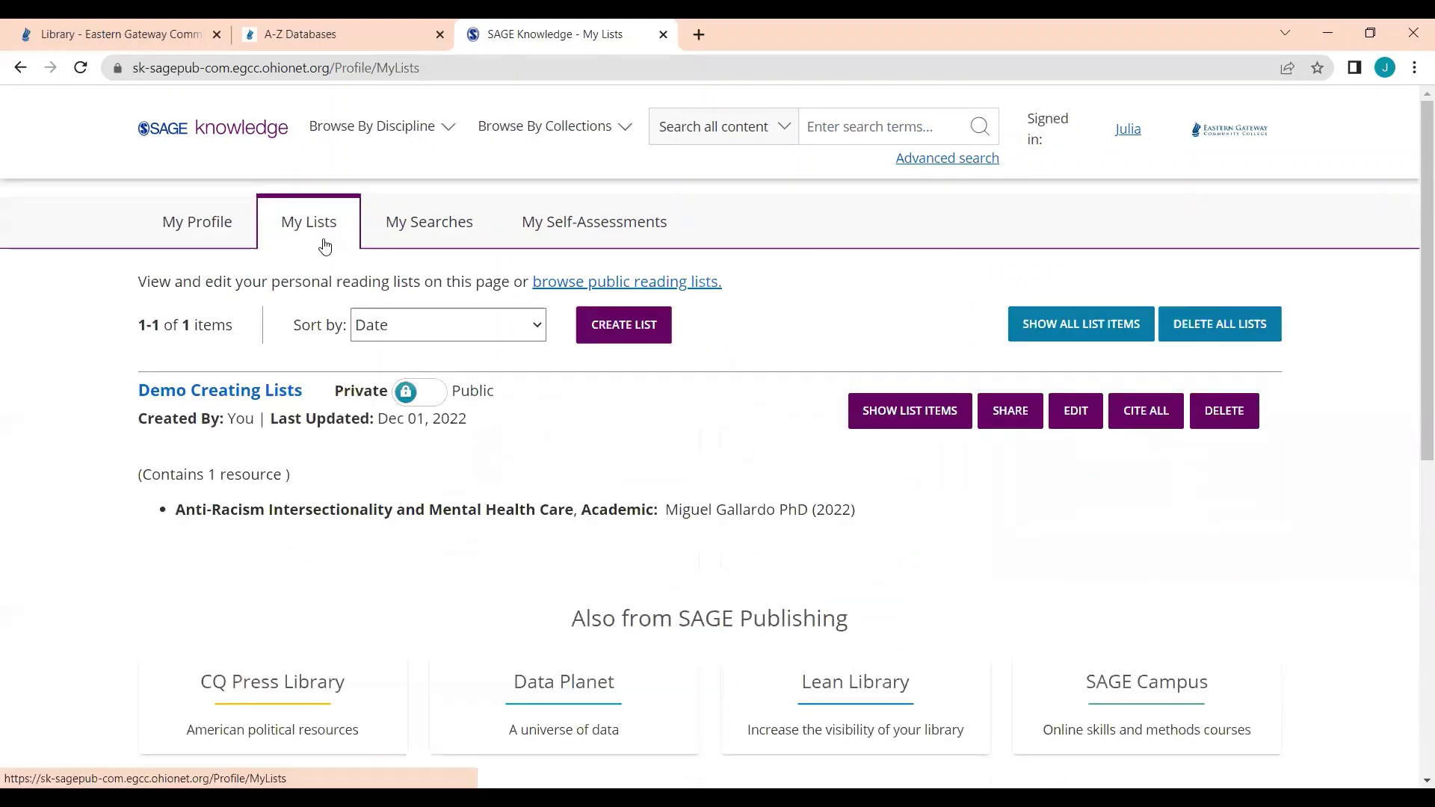
{"action": "left_click", "coordinate": [419, 232]}
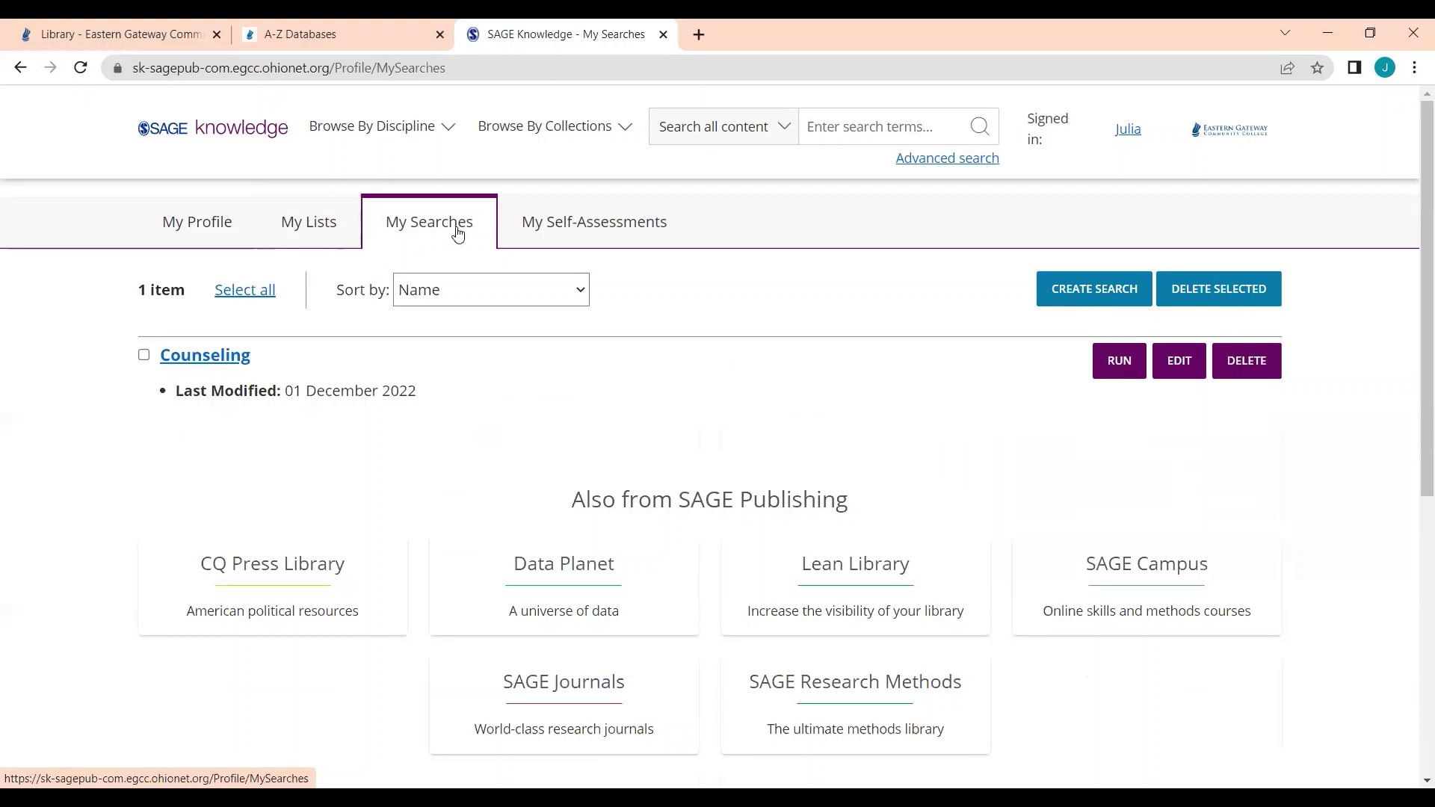
Step: Bring up the Browse By Discipline and Browse By Collections menus
{"action": "left_click", "coordinate": [413, 130]}
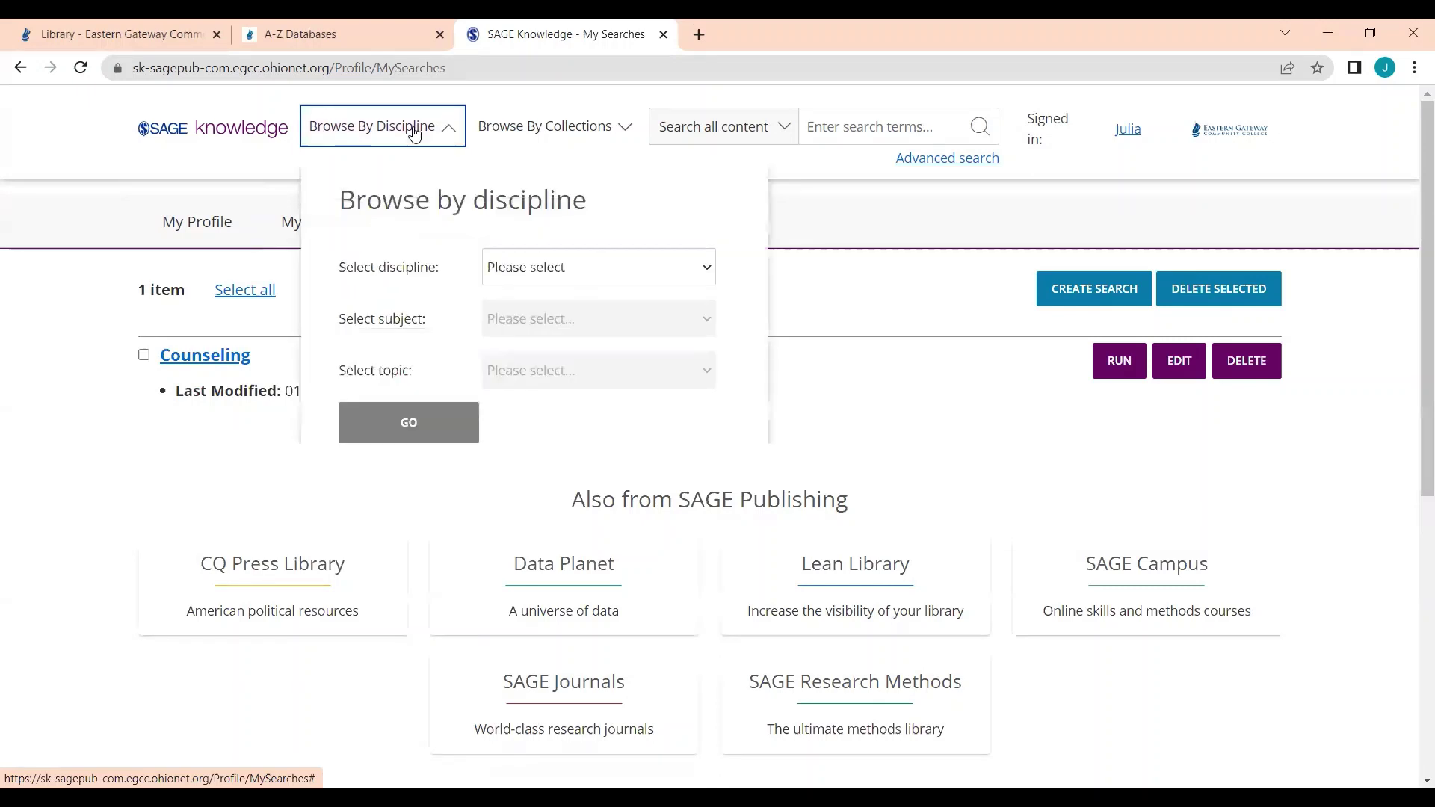
{"action": "left_click", "coordinate": [496, 129]}
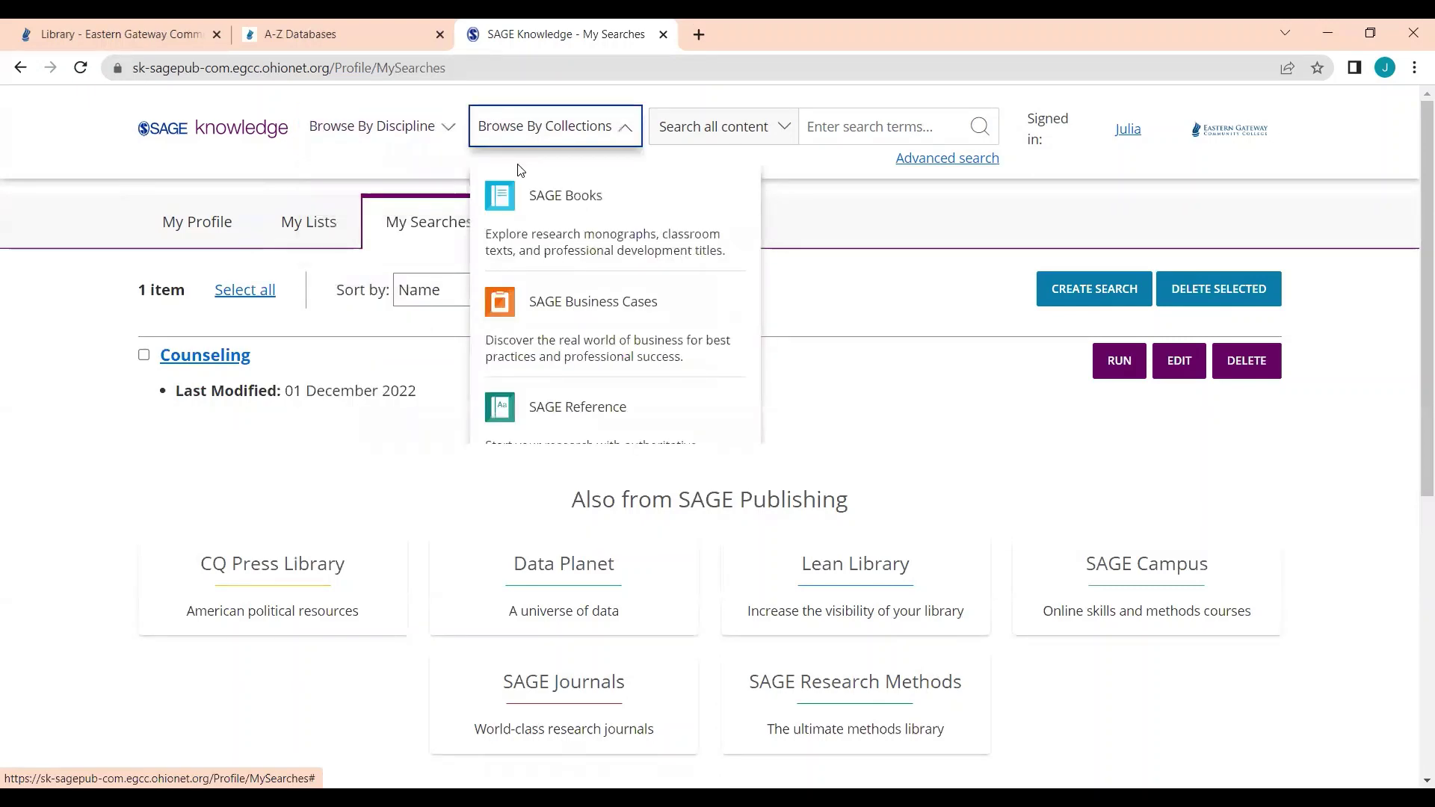
{"action": "scroll", "coordinate": [597, 215], "scroll_direction": "down", "scroll_amount": 1}
Step: Browse SAGE Video videos in the Counseling & Psychotherapy discipline
{"action": "scroll", "coordinate": [565, 529], "scroll_direction": "down", "scroll_amount": 2}
{"action": "left_click", "coordinate": [568, 531]}
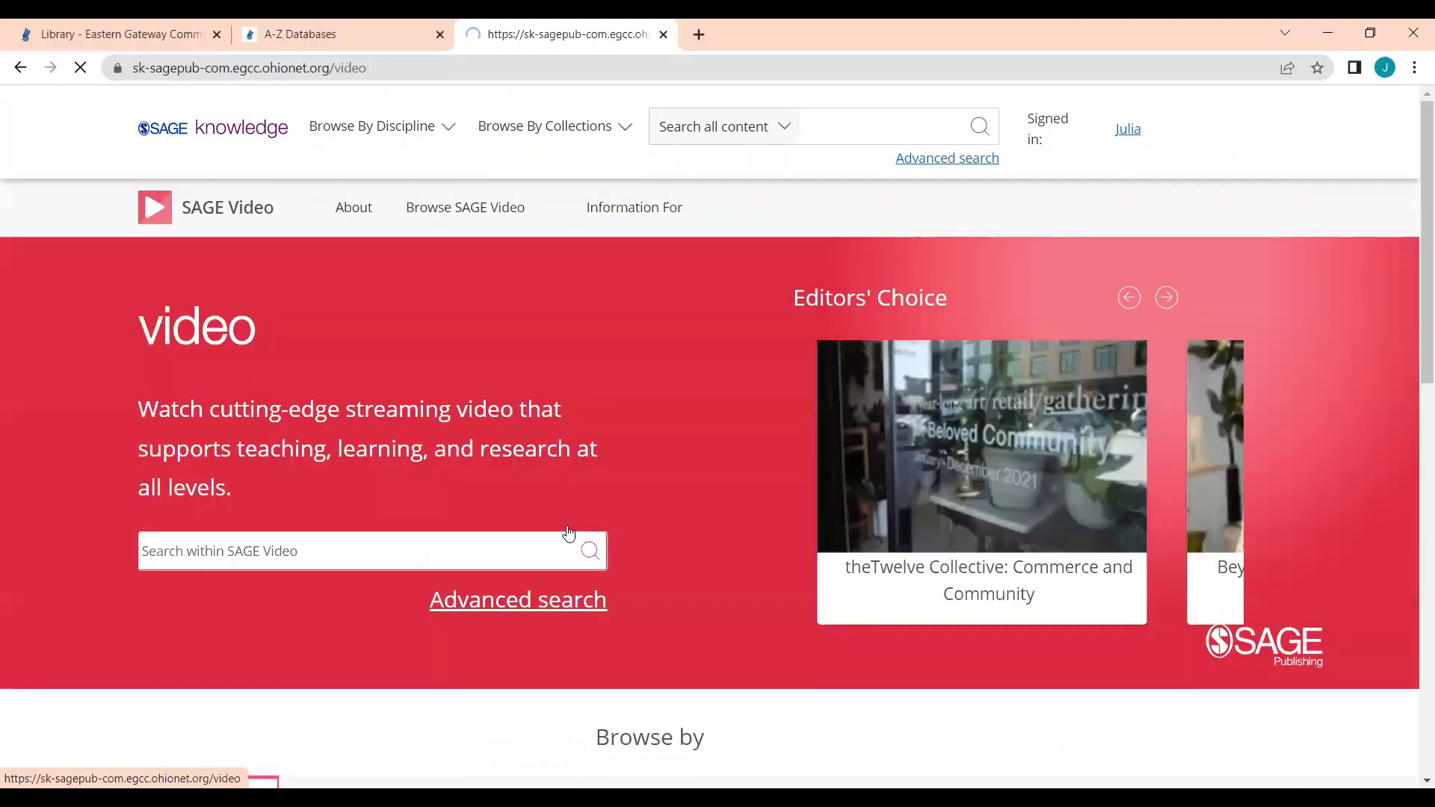
{"action": "left_click", "coordinate": [466, 224]}
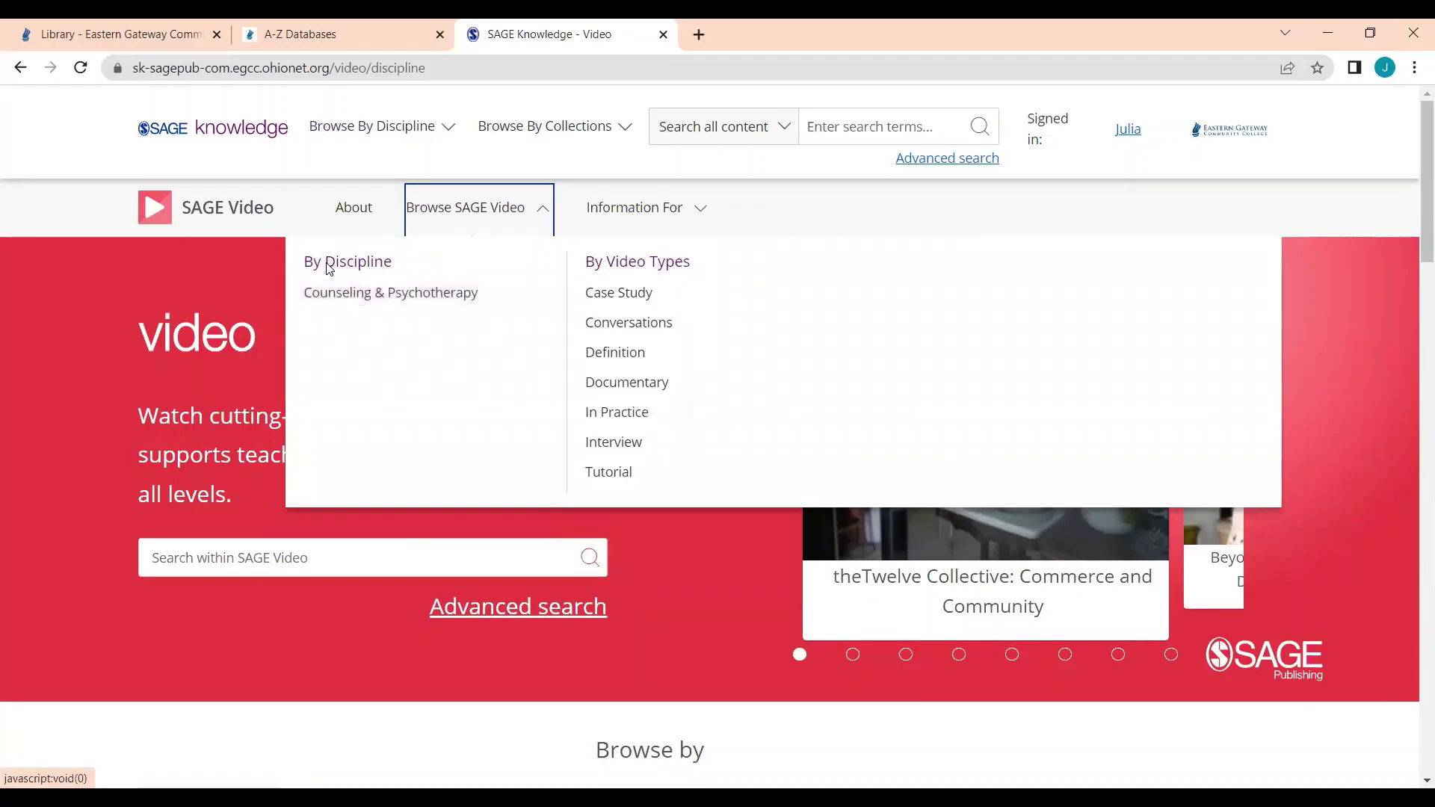
{"action": "left_click", "coordinate": [338, 294]}
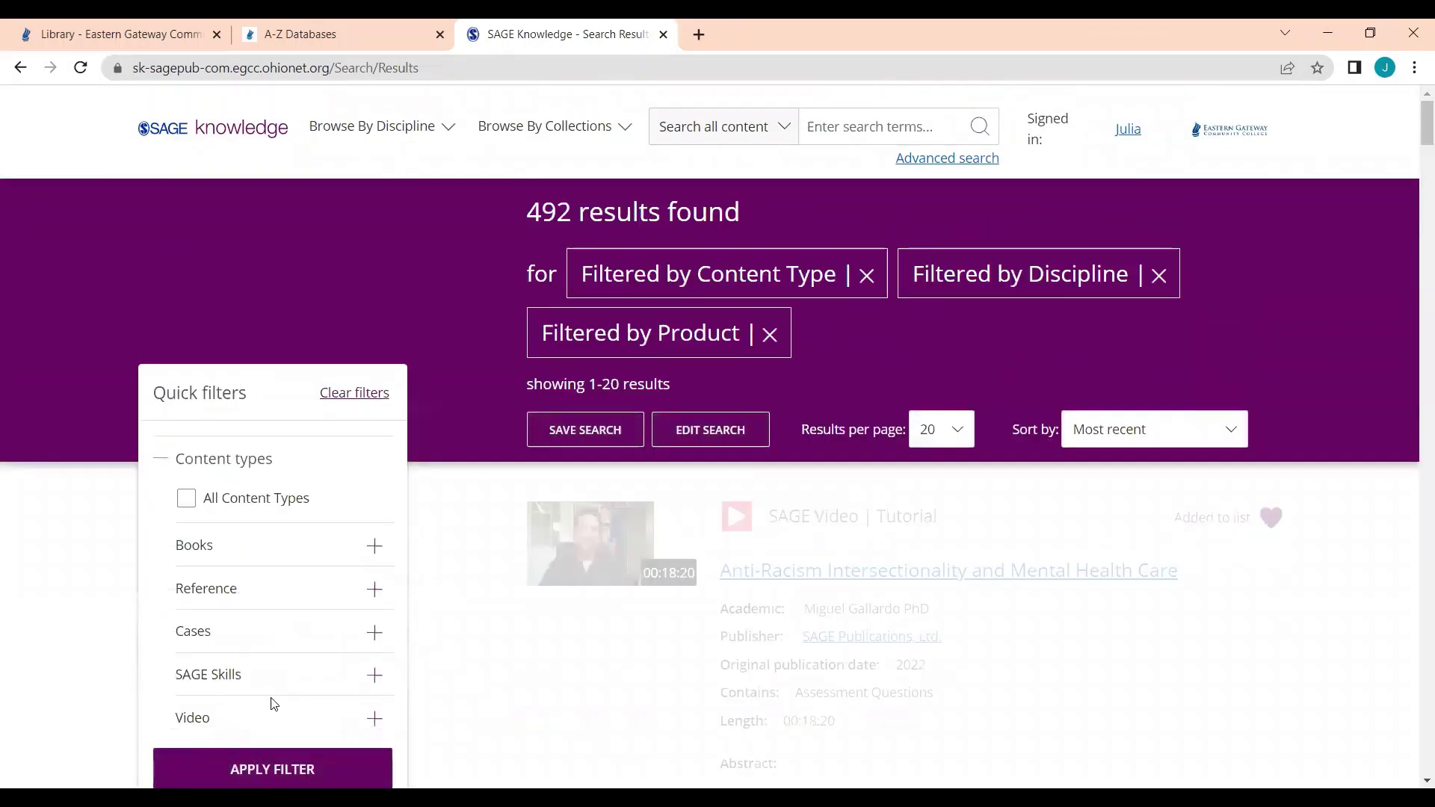
Step: Search within results for 'mental health counseling', yielding 3,890 results
{"action": "scroll", "coordinate": [279, 698], "scroll_direction": "down", "scroll_amount": 6}
{"action": "scroll", "coordinate": [410, 687], "scroll_direction": "down", "scroll_amount": 10}
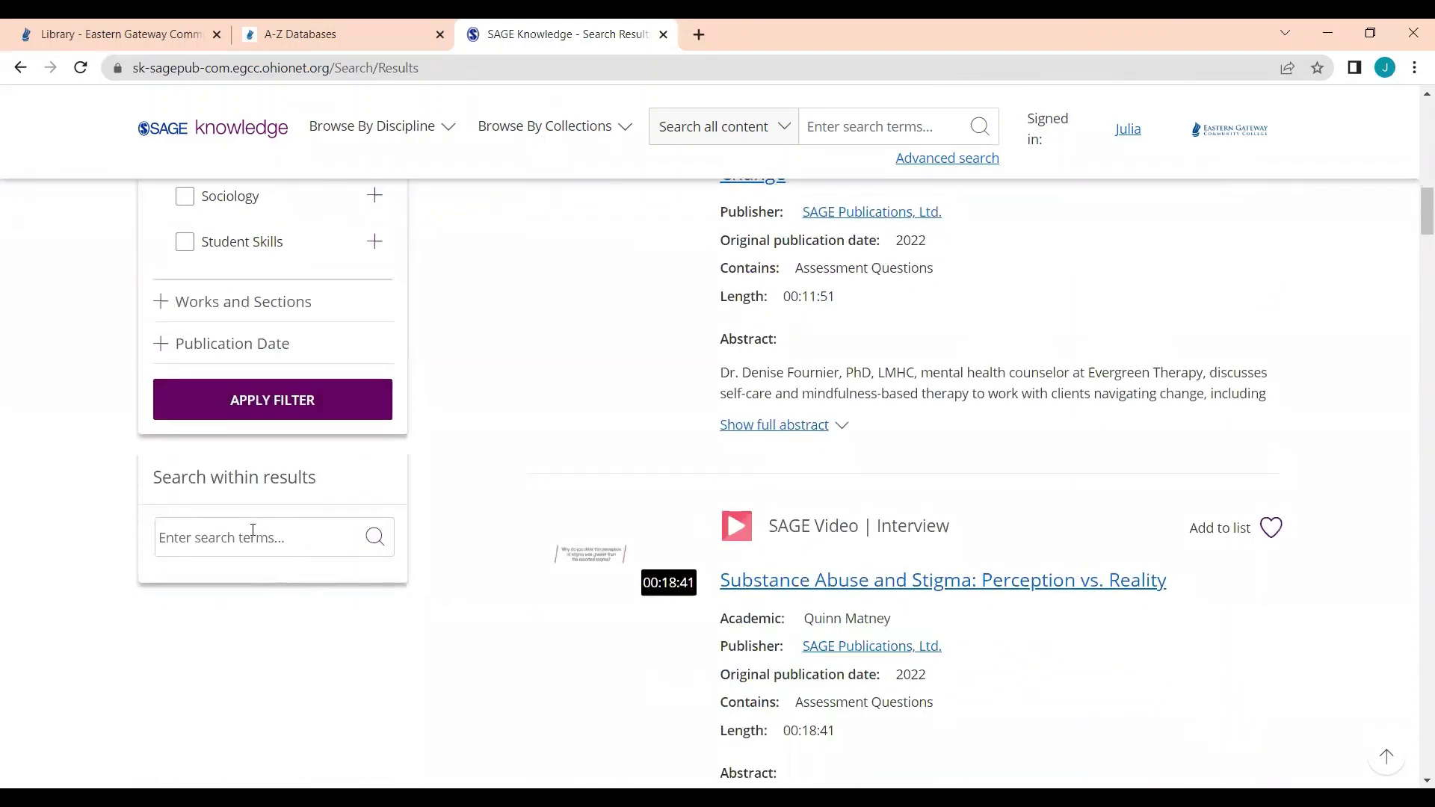
{"action": "left_click", "coordinate": [253, 530]}
{"action": "type", "text": "me"}
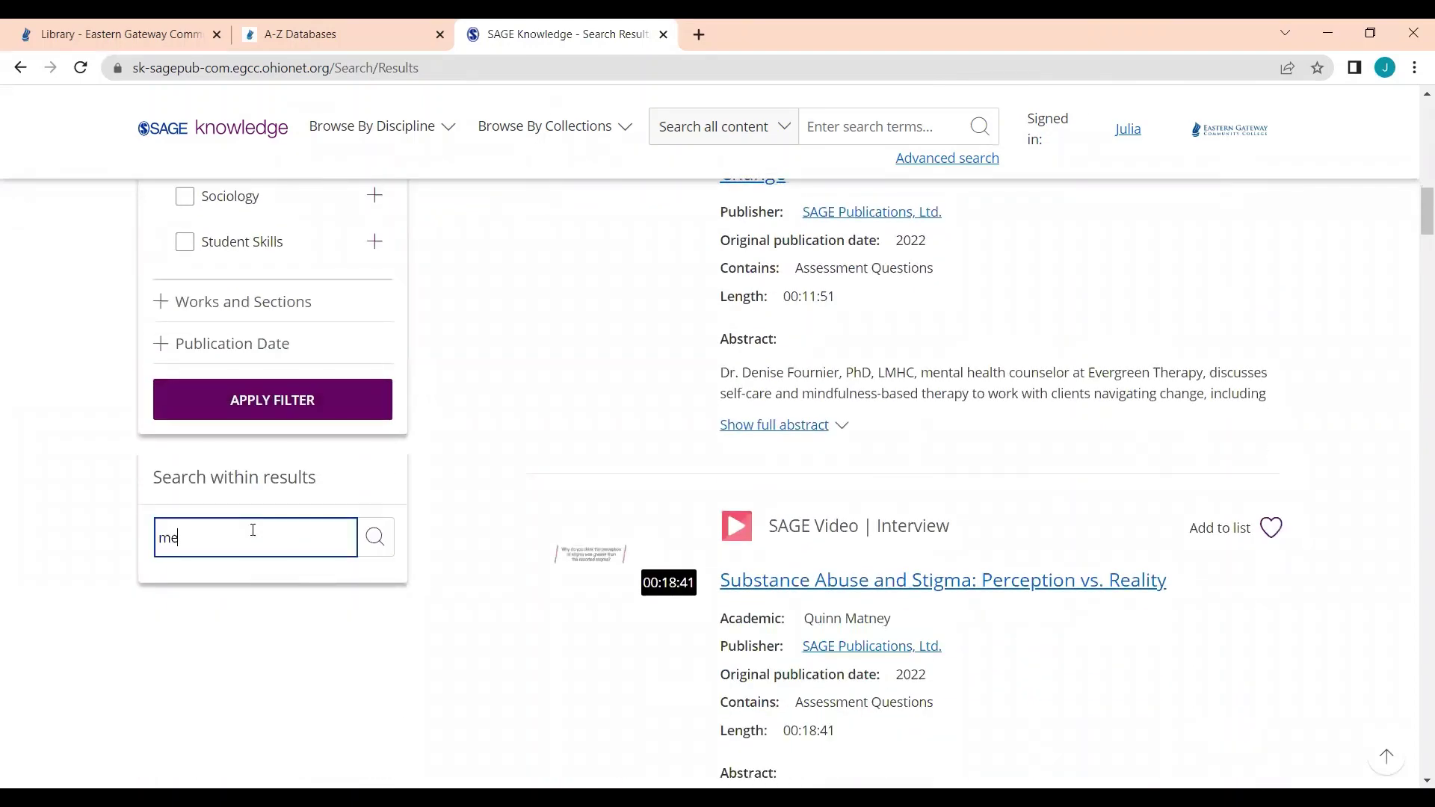
{"action": "type", "text": "ntal health counseling"}
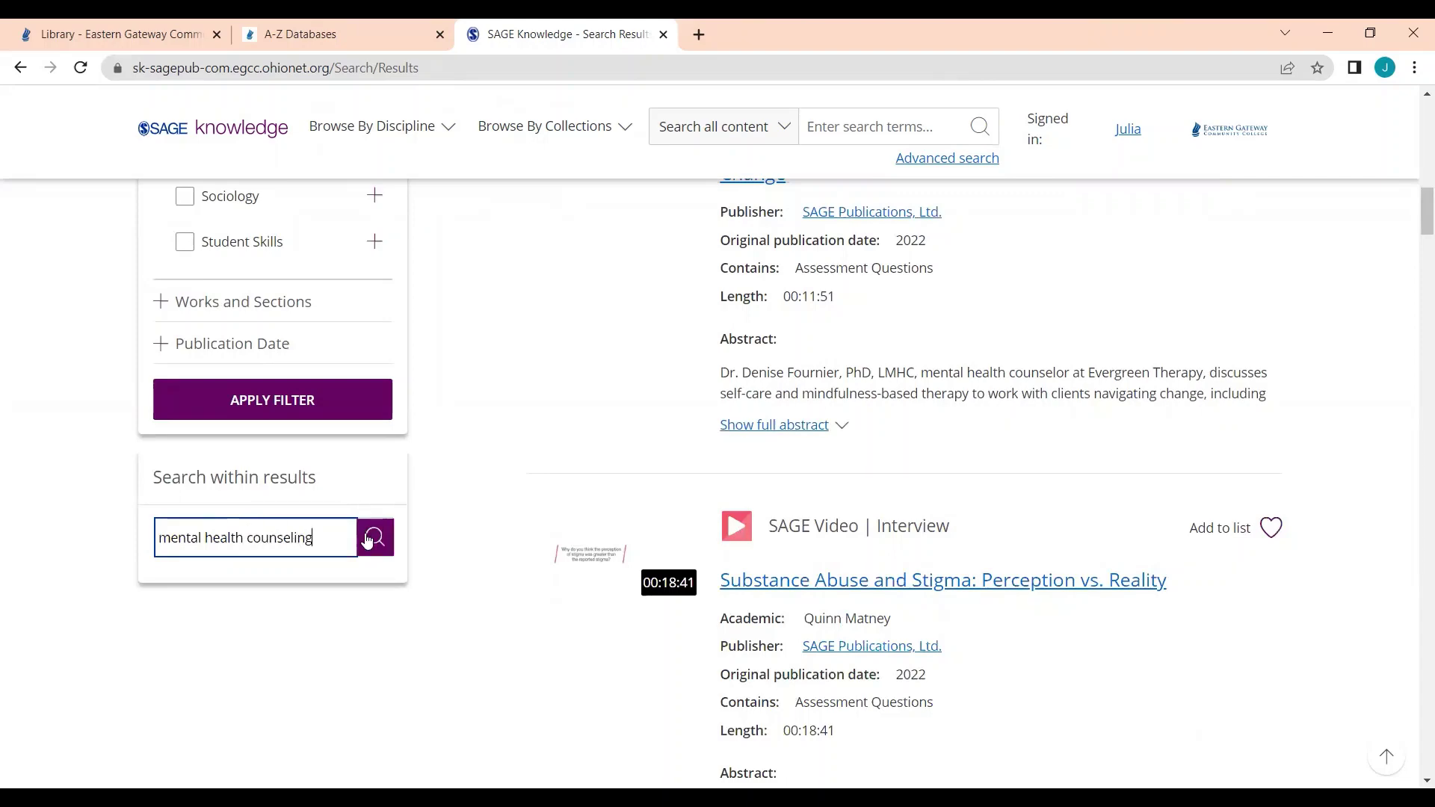
{"action": "left_click", "coordinate": [375, 537]}
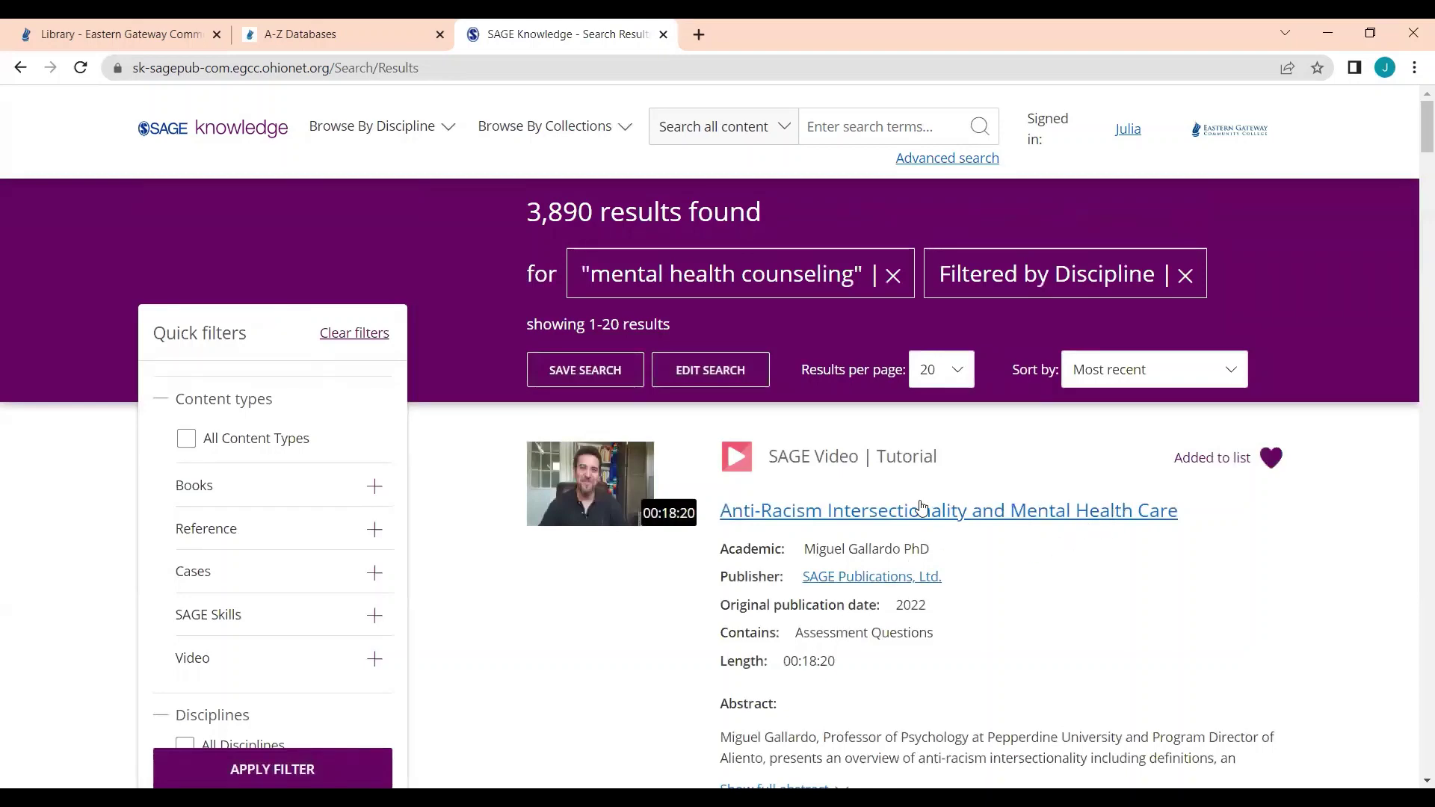
{"action": "scroll", "coordinate": [964, 526], "scroll_direction": "down", "scroll_amount": 5}
{"action": "scroll", "coordinate": [964, 527], "scroll_direction": "down", "scroll_amount": 3}
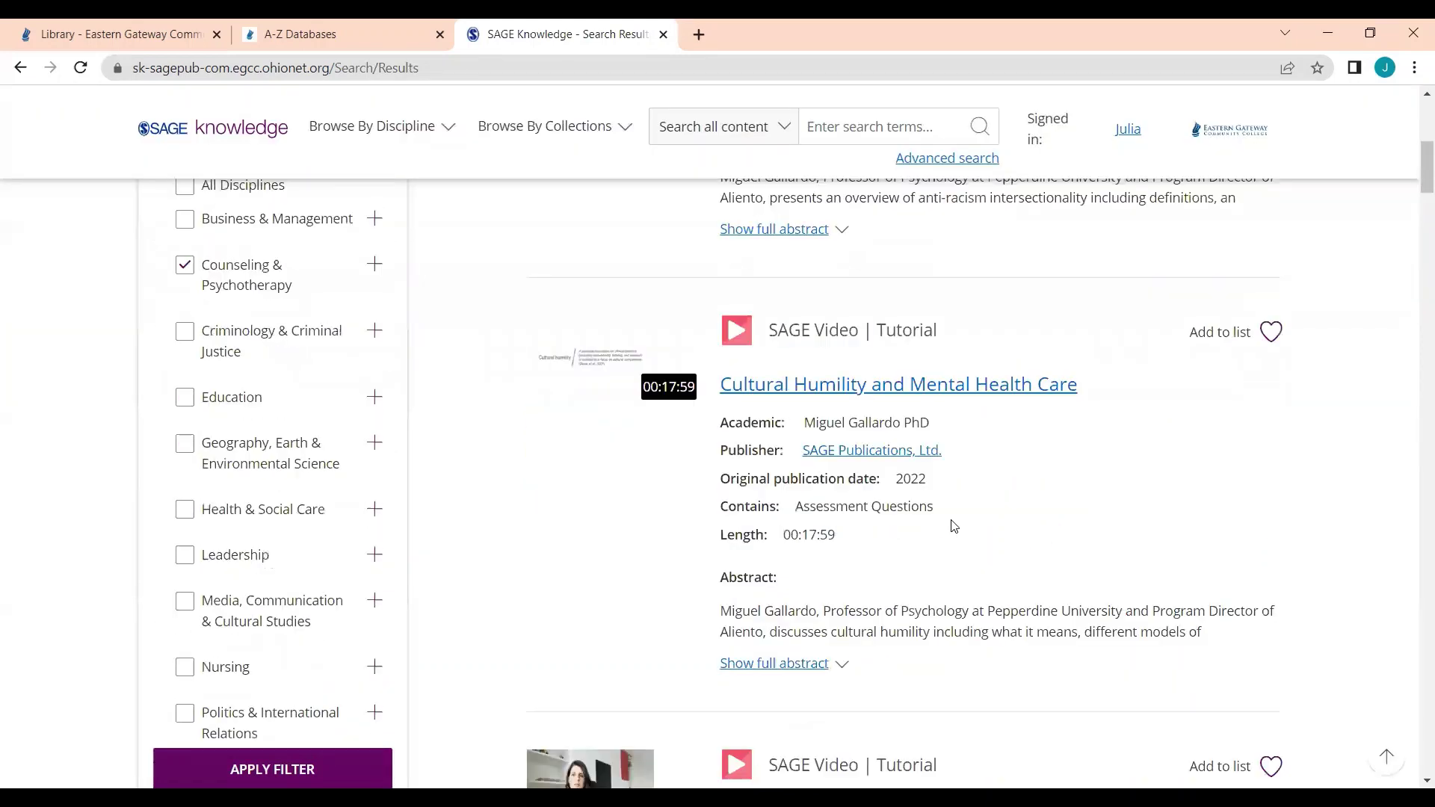
{"action": "scroll", "coordinate": [950, 529], "scroll_direction": "up", "scroll_amount": 8}
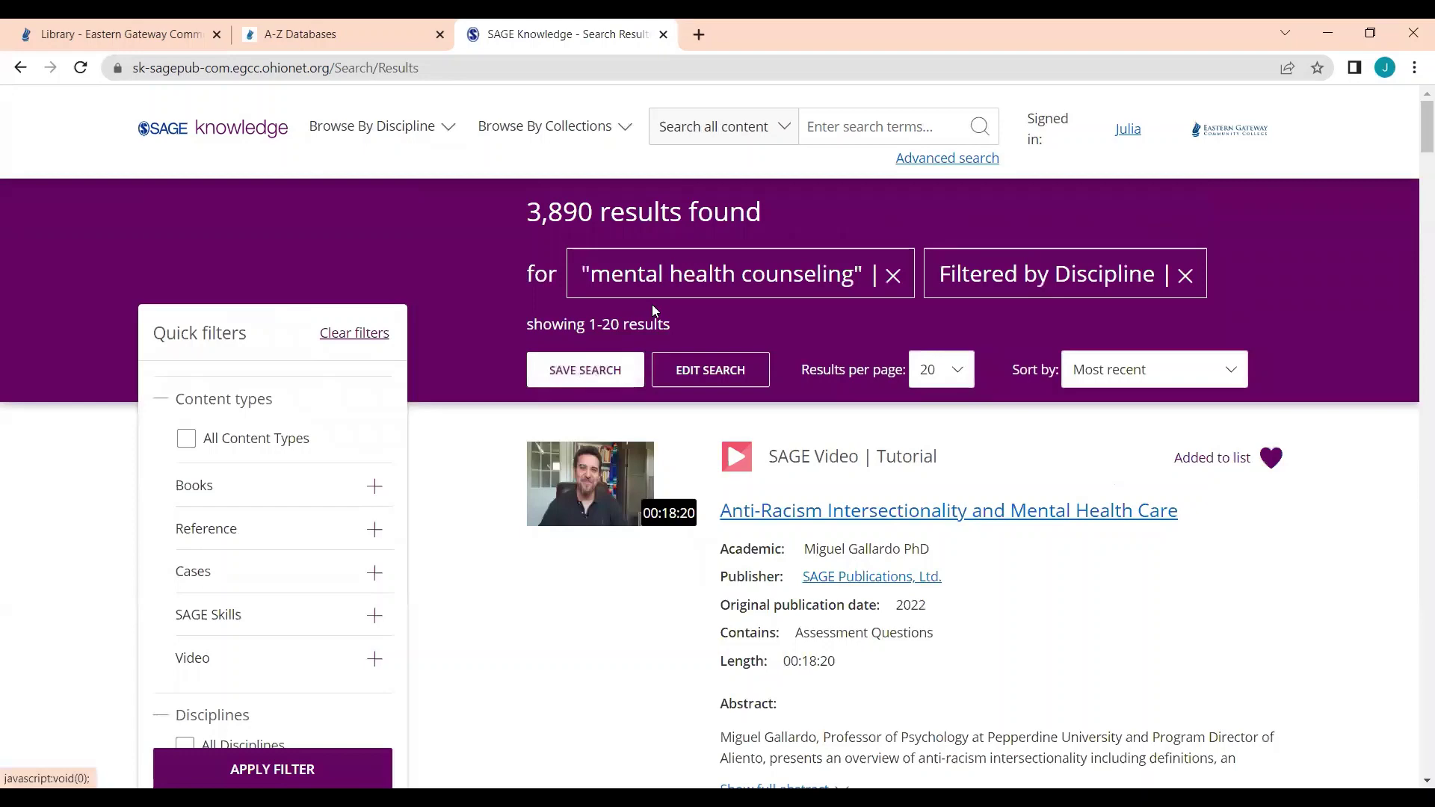
Step: Save the current search as 'Mental Health Counseling'
{"action": "left_click", "coordinate": [571, 383]}
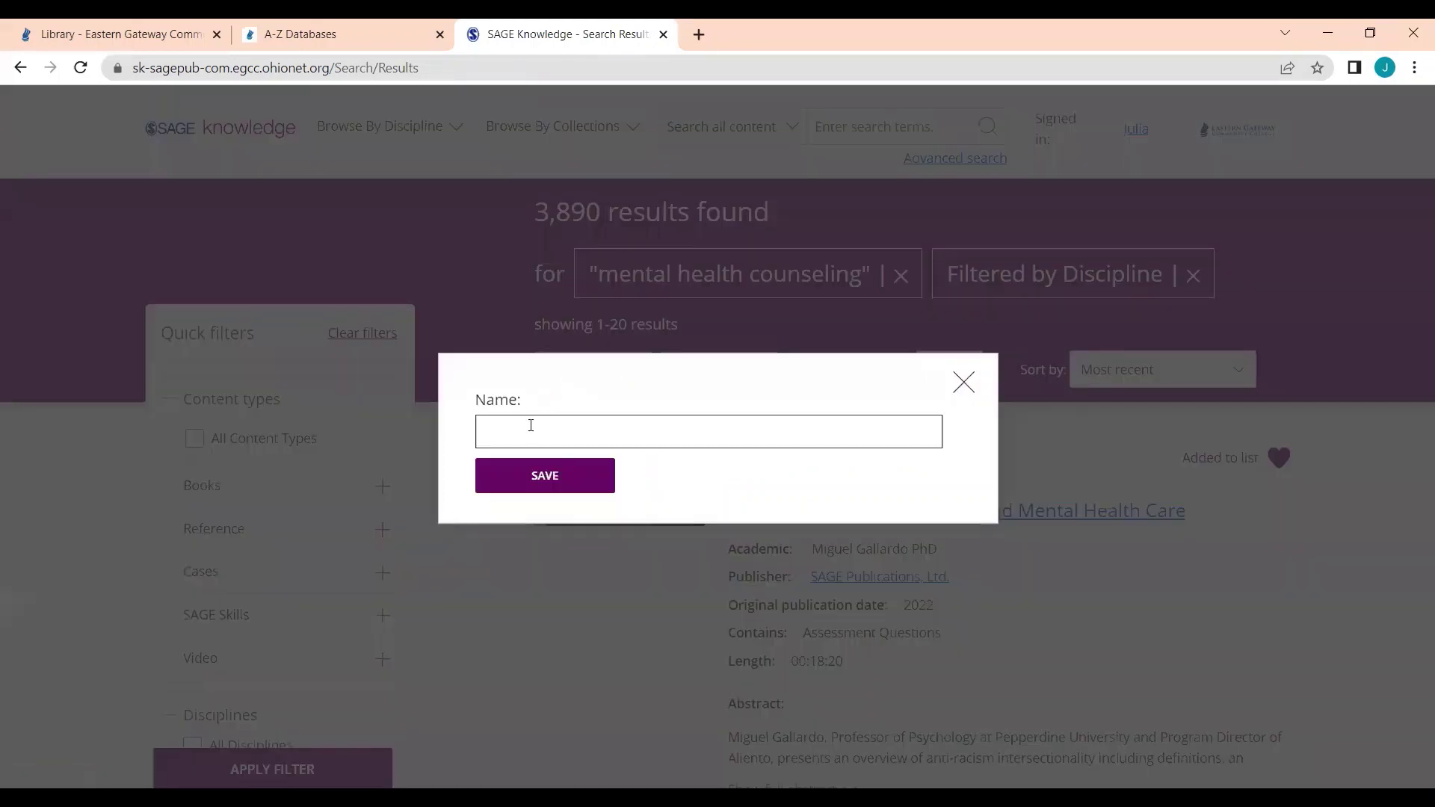
{"action": "type", "text": "Mental Health Counseling"}
{"action": "left_click", "coordinate": [525, 476]}
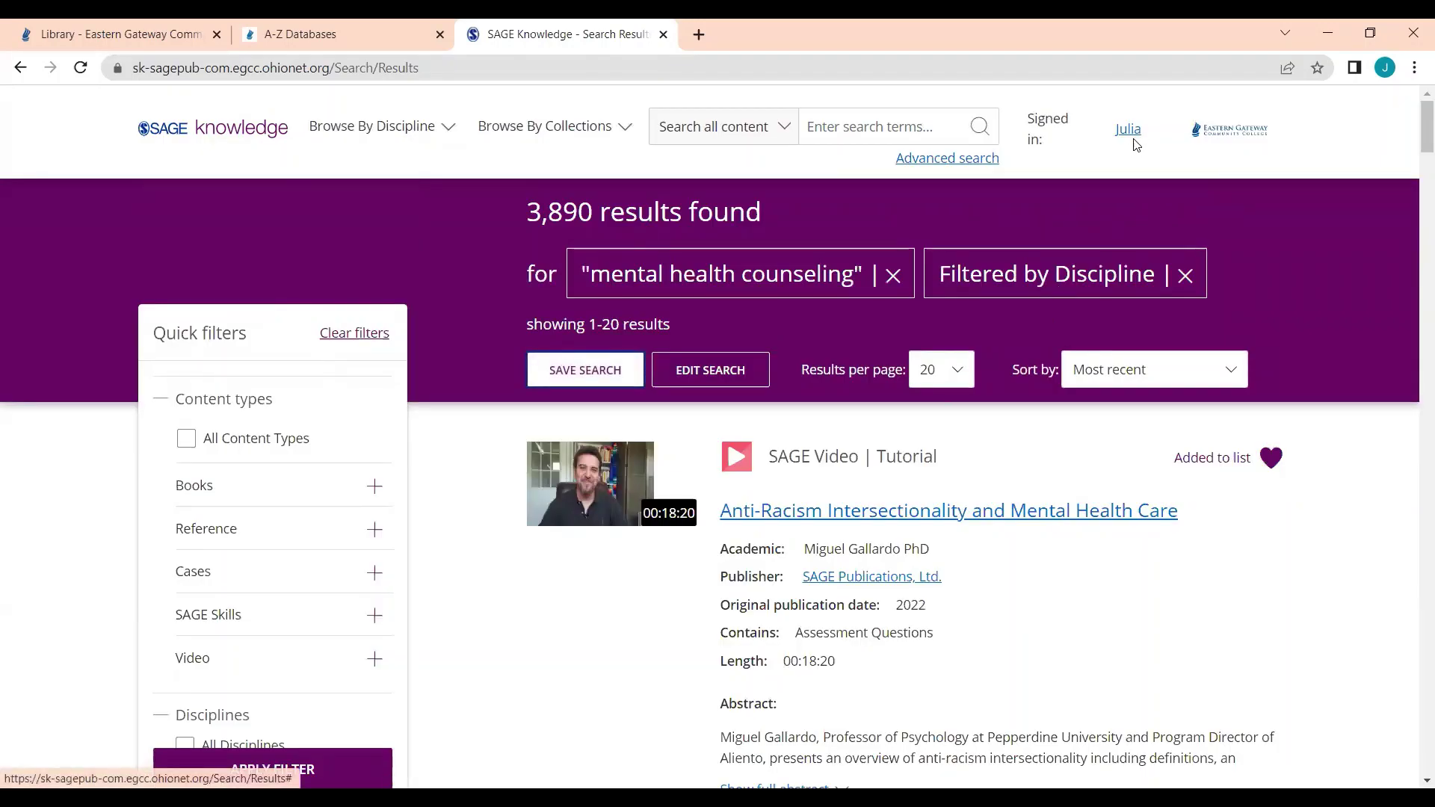
Step: Rerun the saved Mental Health Counseling search from the profile's My Searches
{"action": "left_click", "coordinate": [1133, 140]}
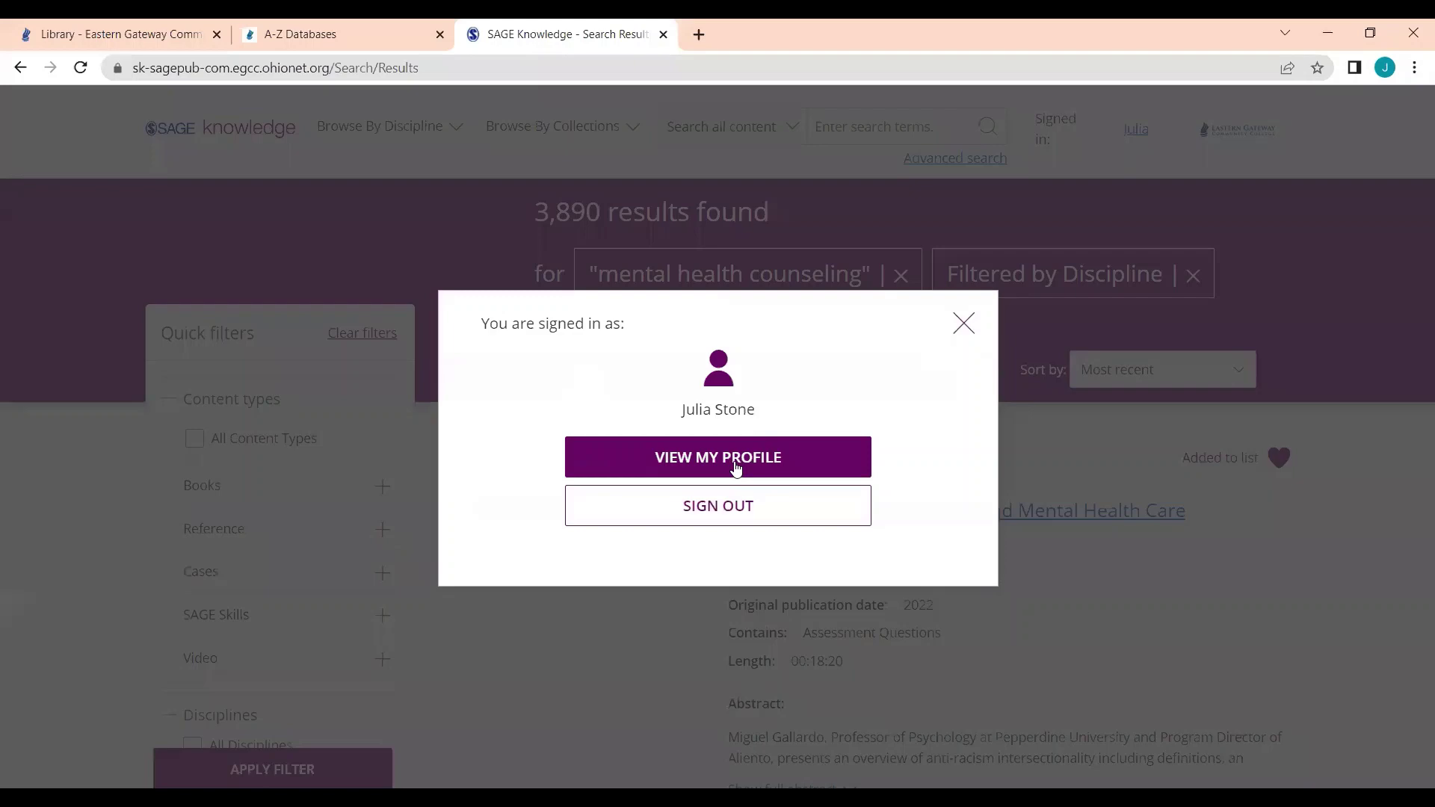
{"action": "left_click", "coordinate": [679, 469]}
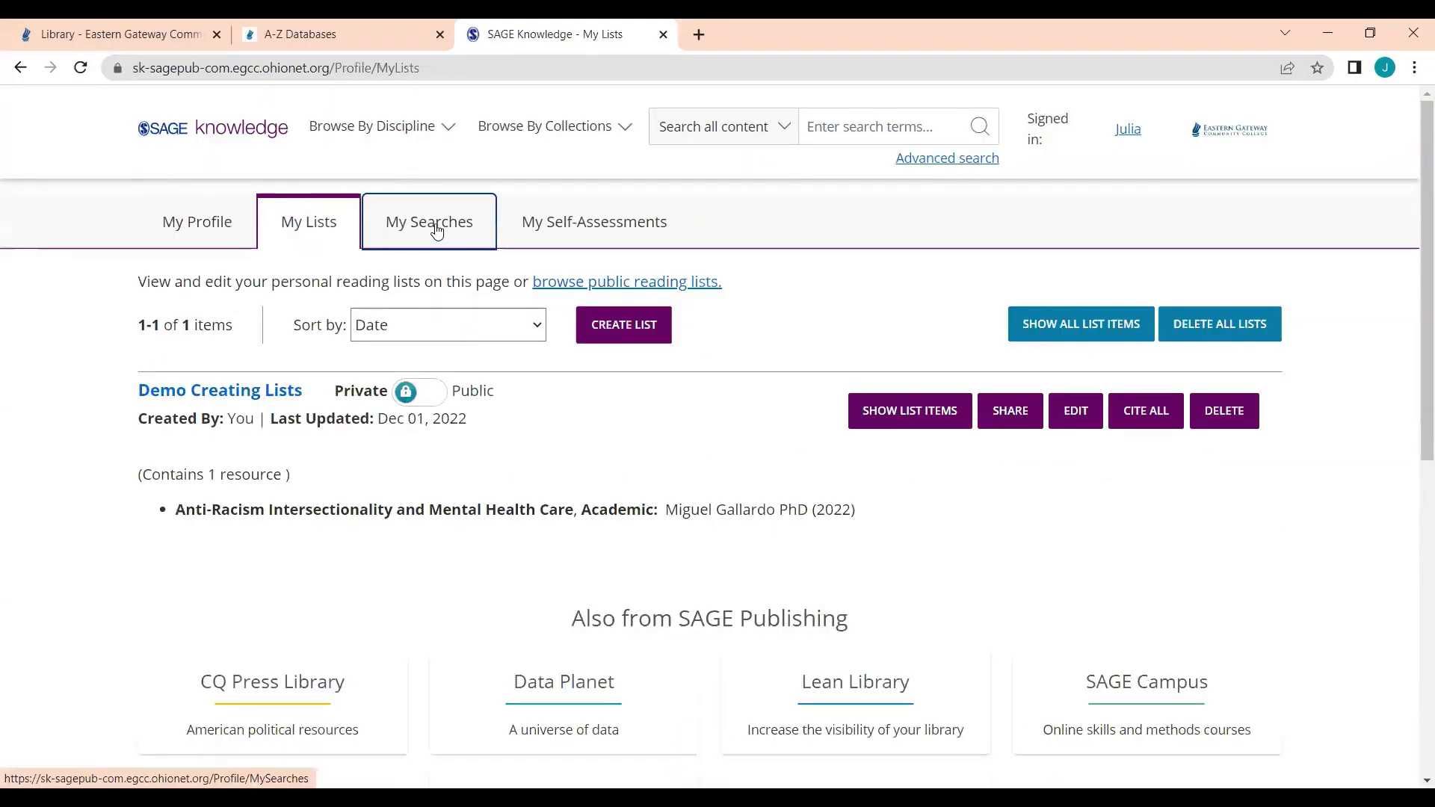
{"action": "left_click", "coordinate": [438, 231]}
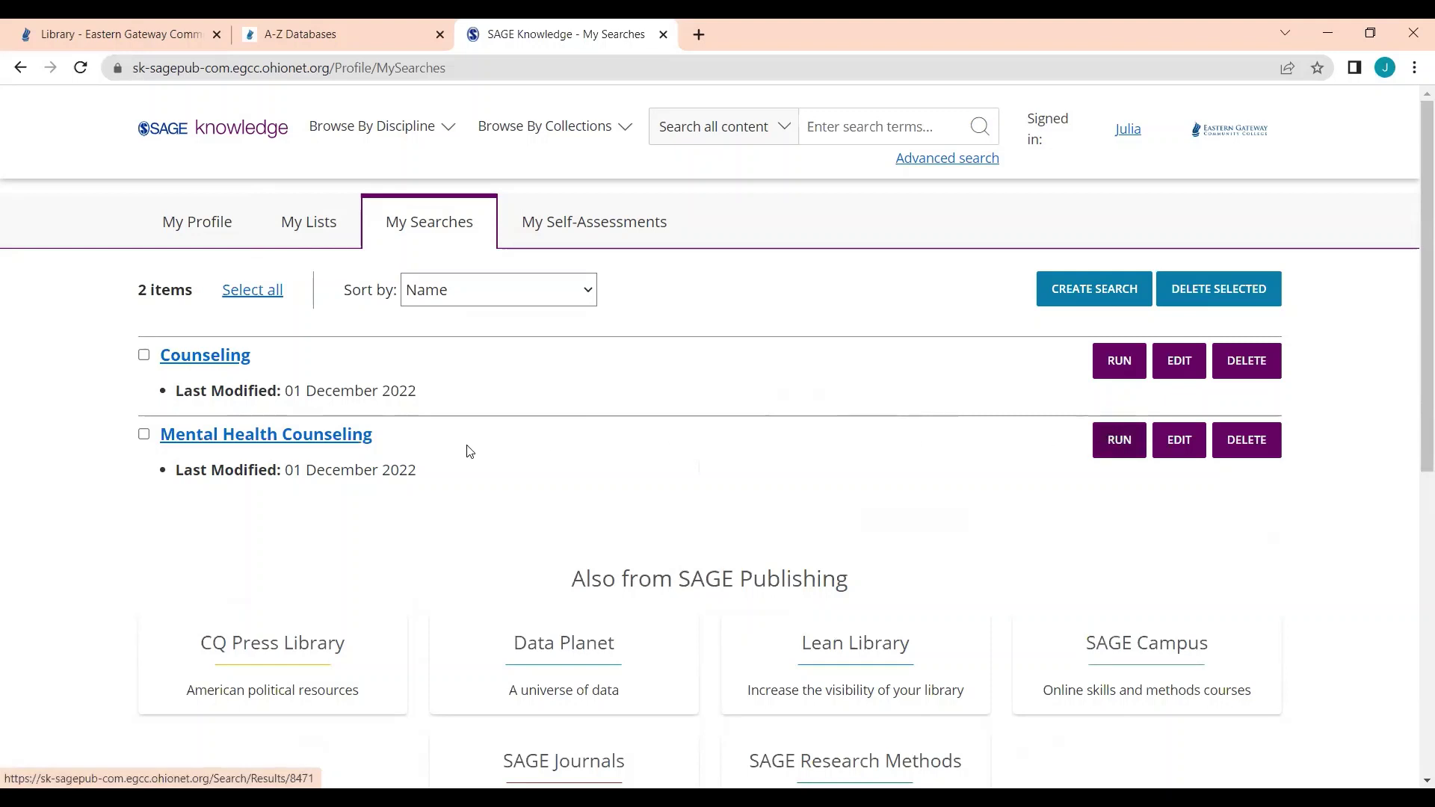
{"action": "left_click", "coordinate": [314, 437]}
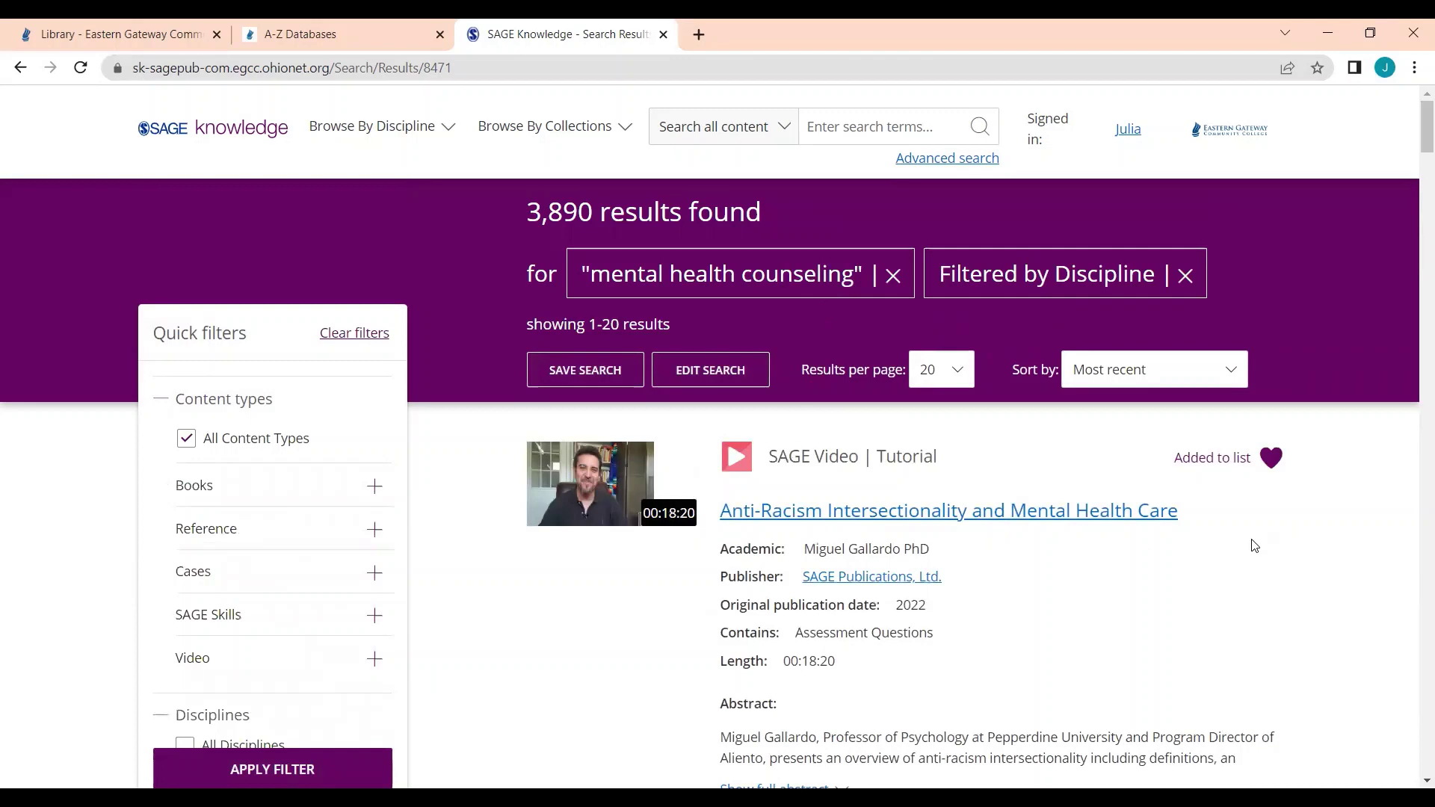
Step: Create a list named 'Mental Health' holding the Cultural Humility and Mental Health Care video
{"action": "scroll", "coordinate": [1249, 533], "scroll_direction": "down", "scroll_amount": 3}
{"action": "scroll", "coordinate": [1249, 534], "scroll_direction": "down", "scroll_amount": 1}
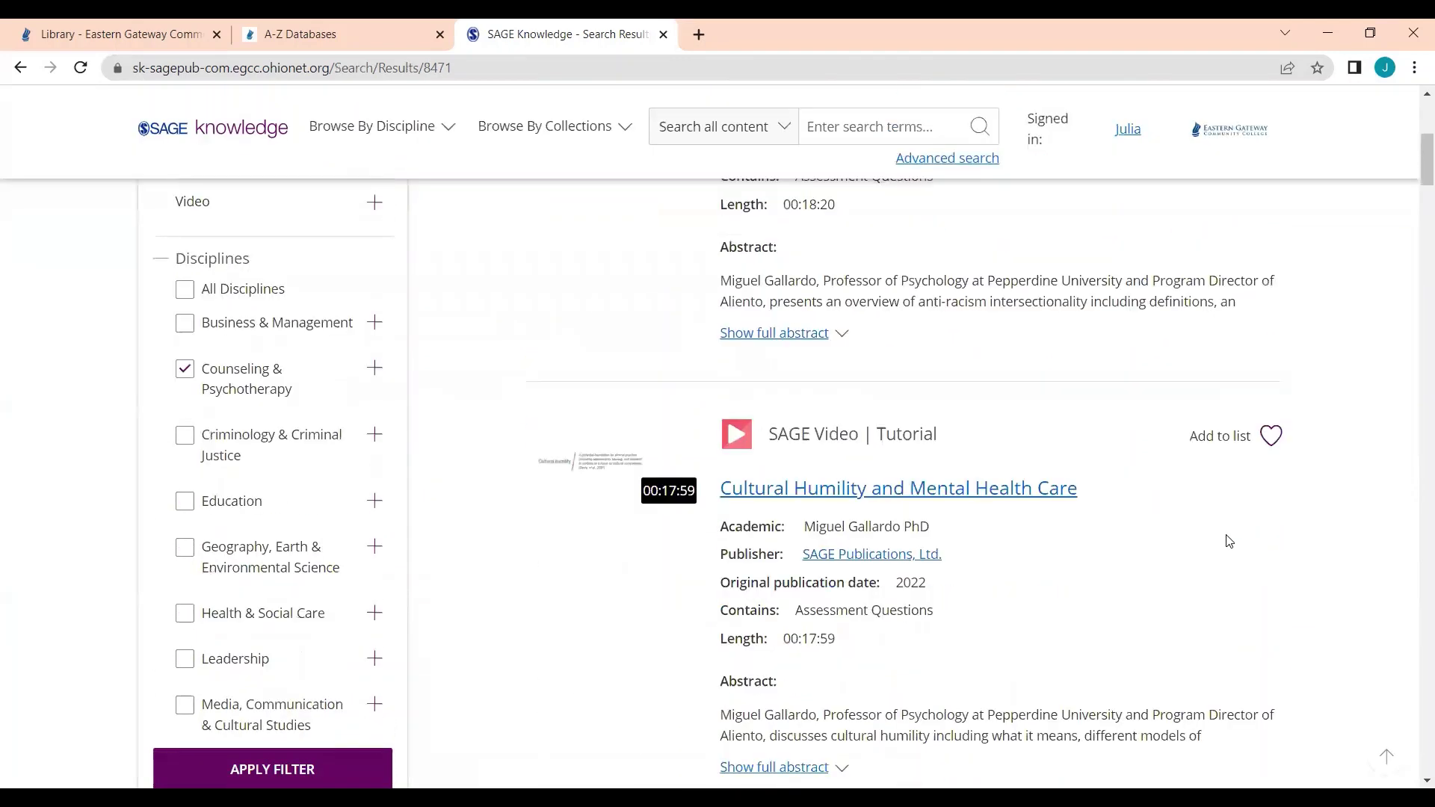
{"action": "scroll", "coordinate": [1226, 540], "scroll_direction": "down", "scroll_amount": 2}
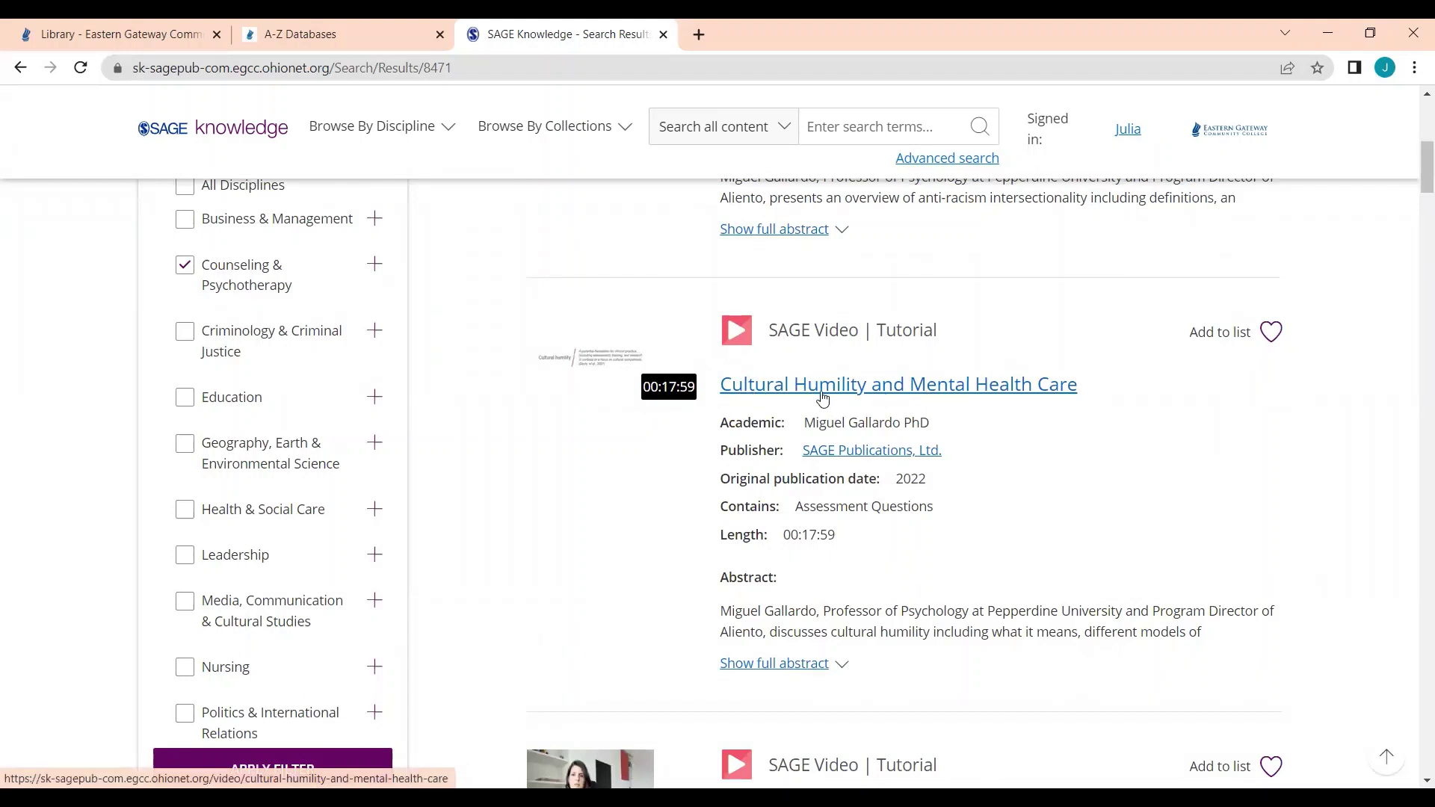
{"action": "left_click", "coordinate": [1271, 334]}
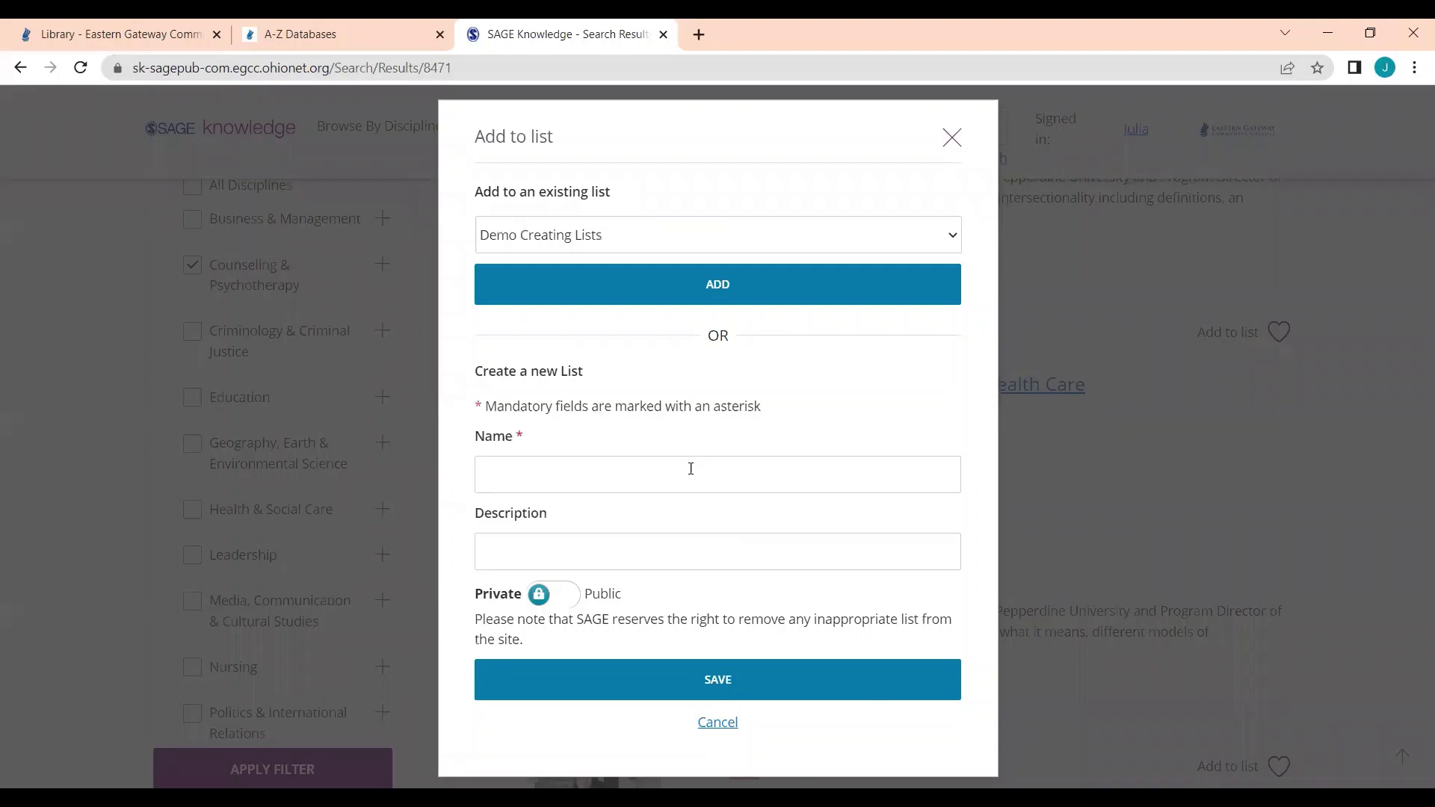
{"action": "left_click", "coordinate": [597, 238]}
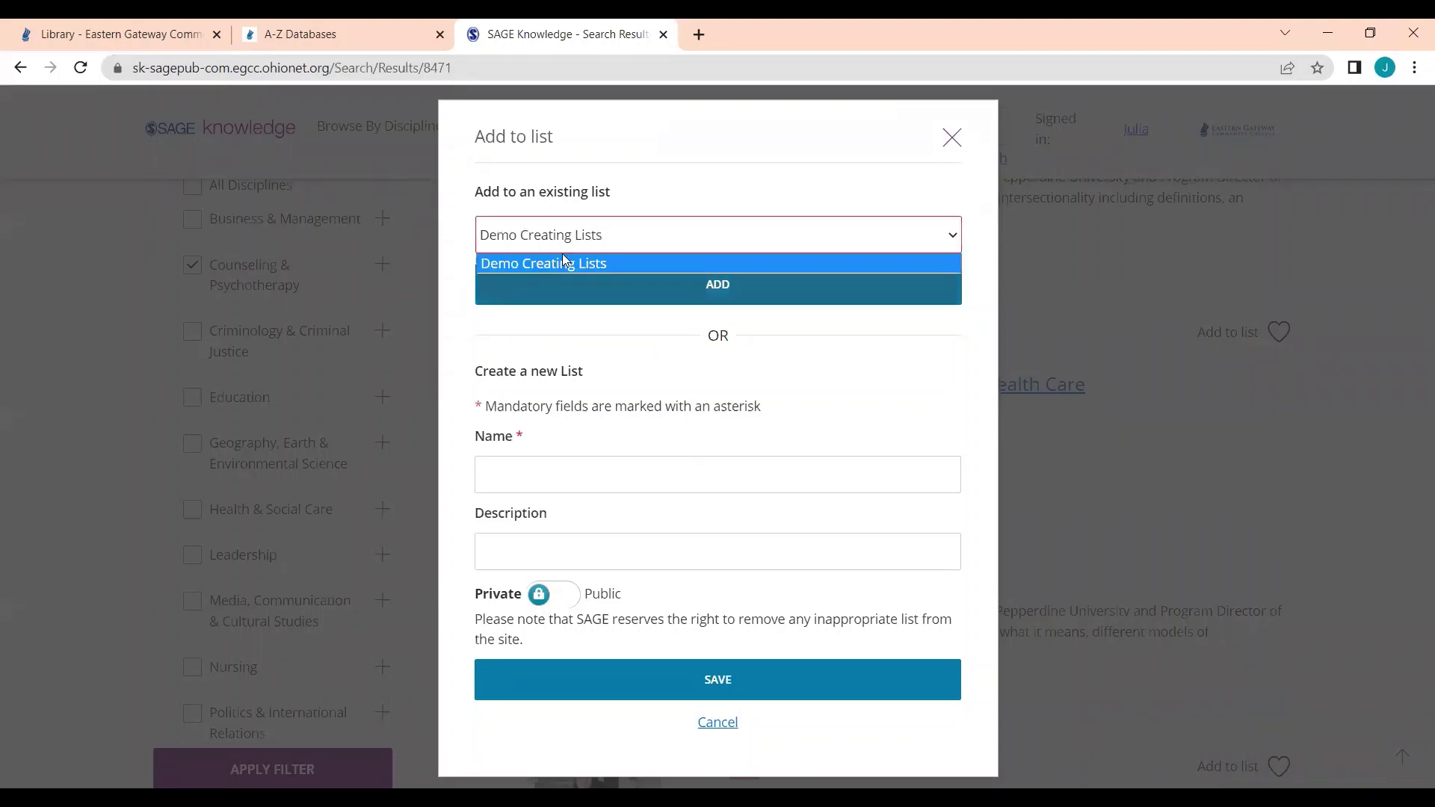
{"action": "left_click", "coordinate": [661, 199]}
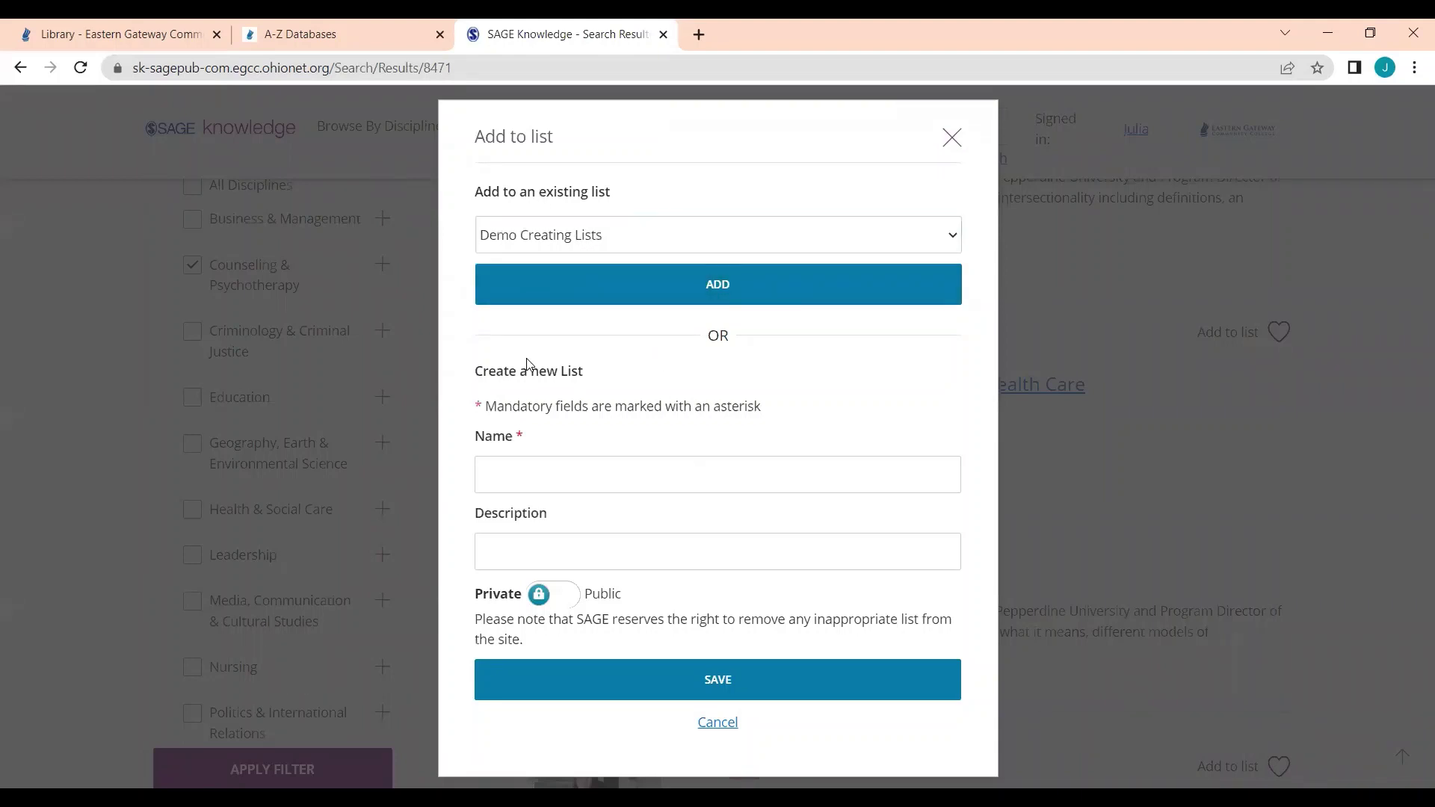
{"action": "left_click", "coordinate": [557, 474]}
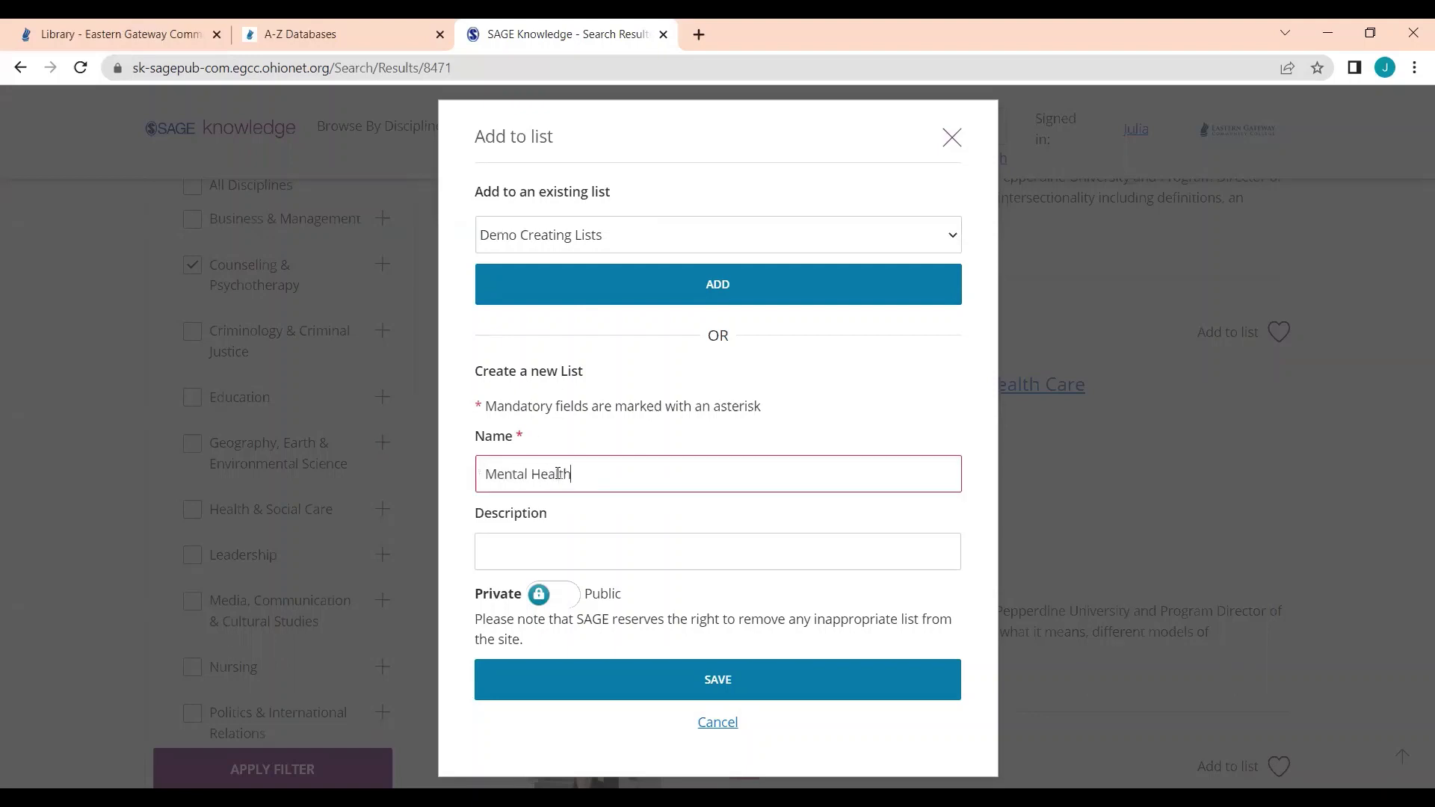
{"action": "left_click", "coordinate": [469, 433]}
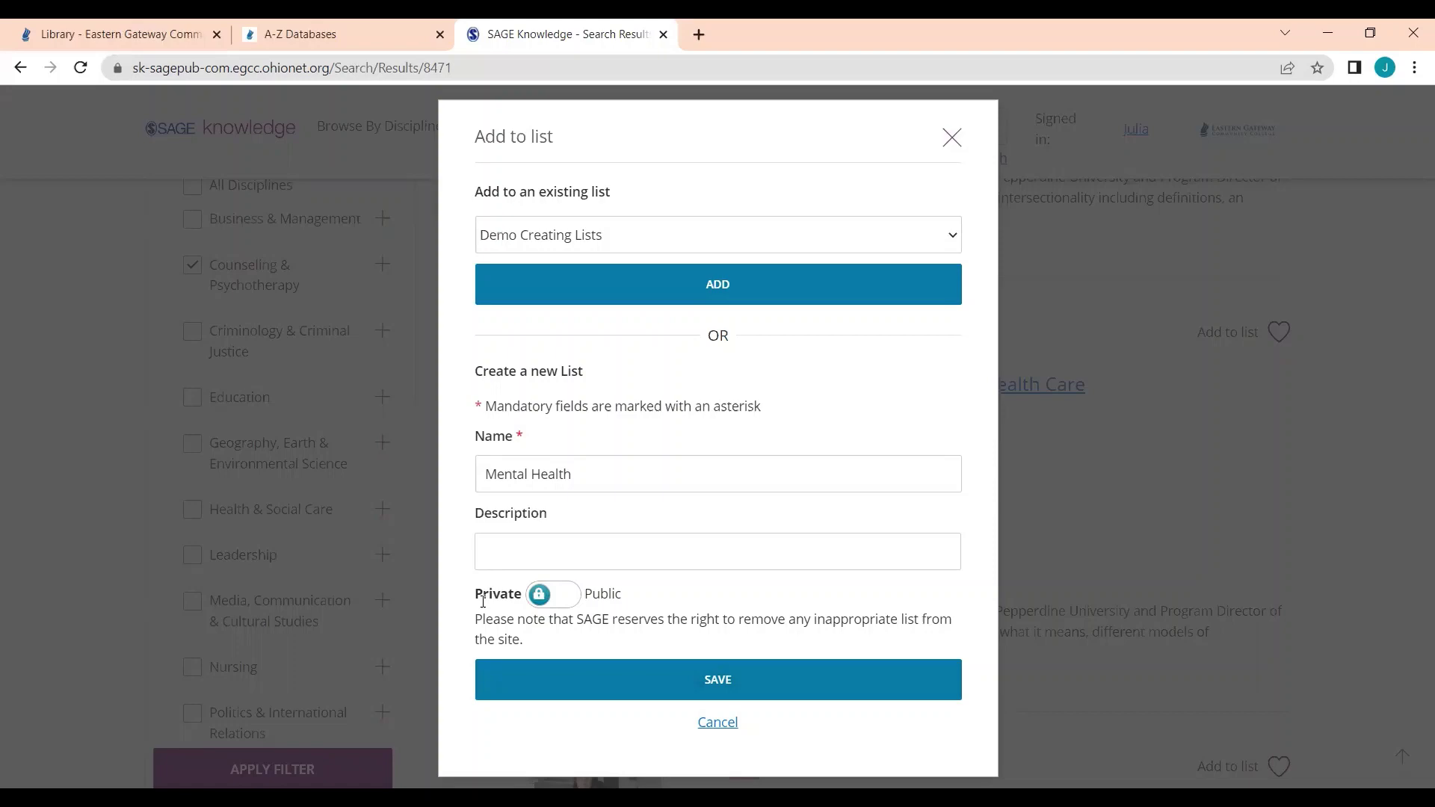
{"action": "left_click", "coordinate": [694, 673]}
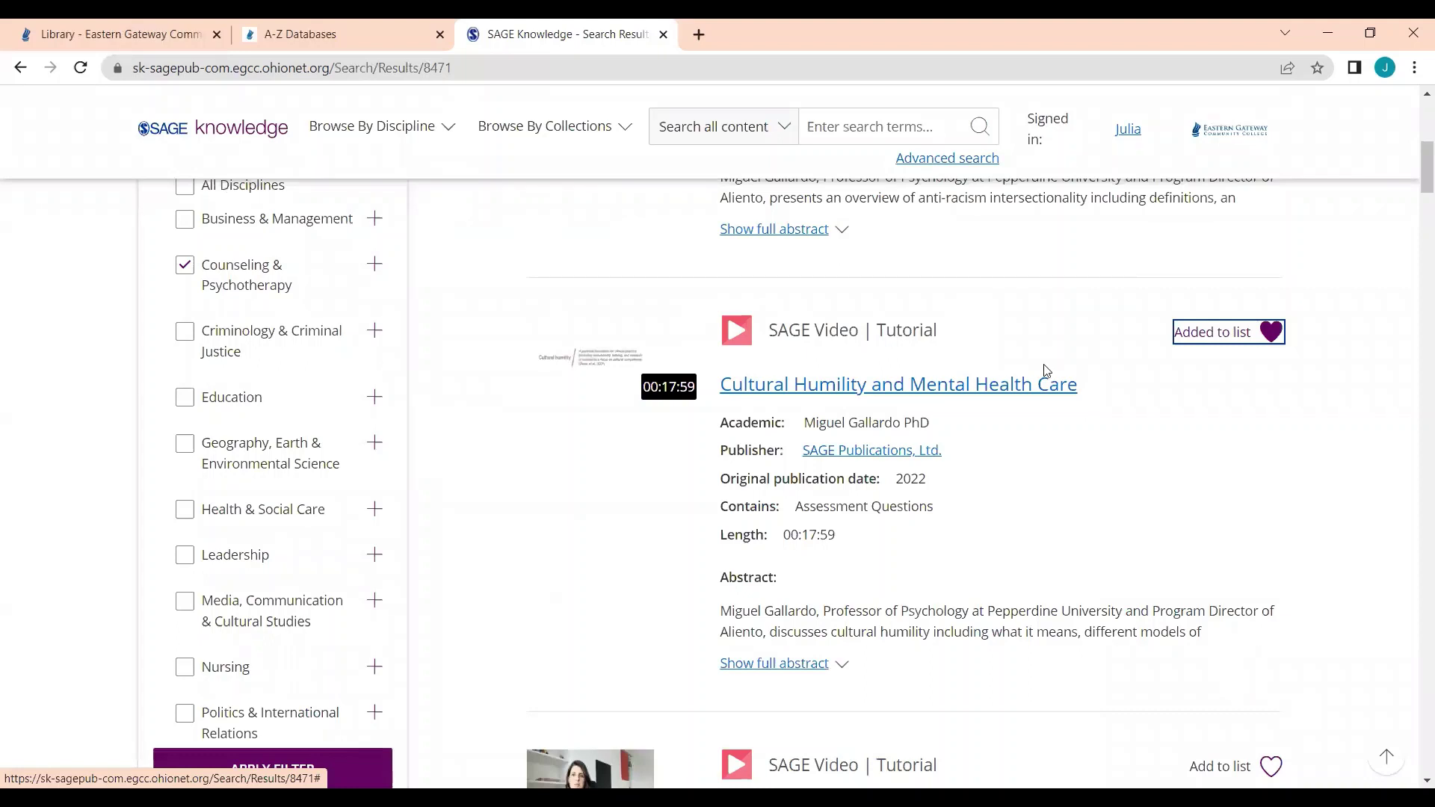
Step: Show the Mental Health list's items in the profile, then open that list's own page
{"action": "left_click", "coordinate": [1128, 131]}
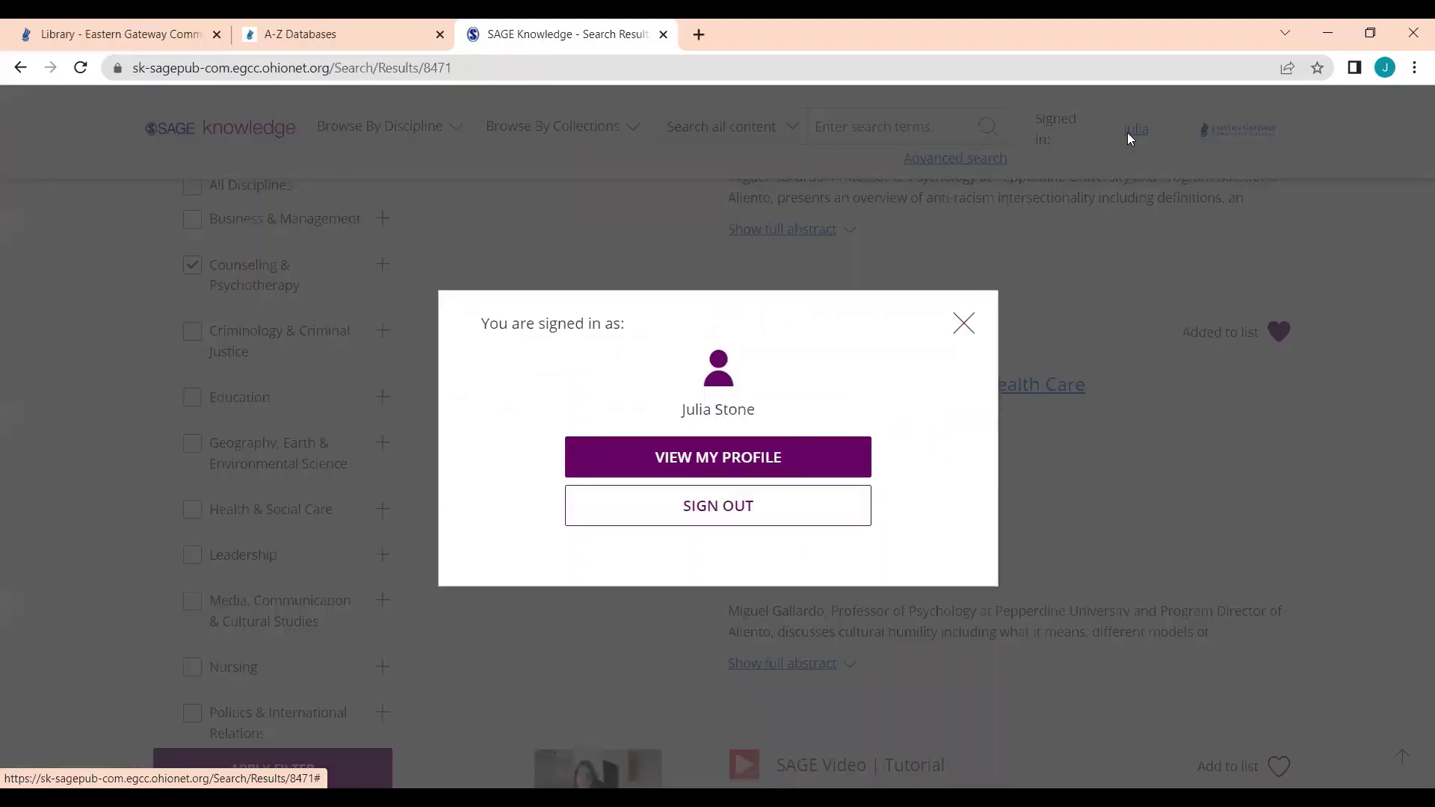
{"action": "left_click", "coordinate": [763, 462]}
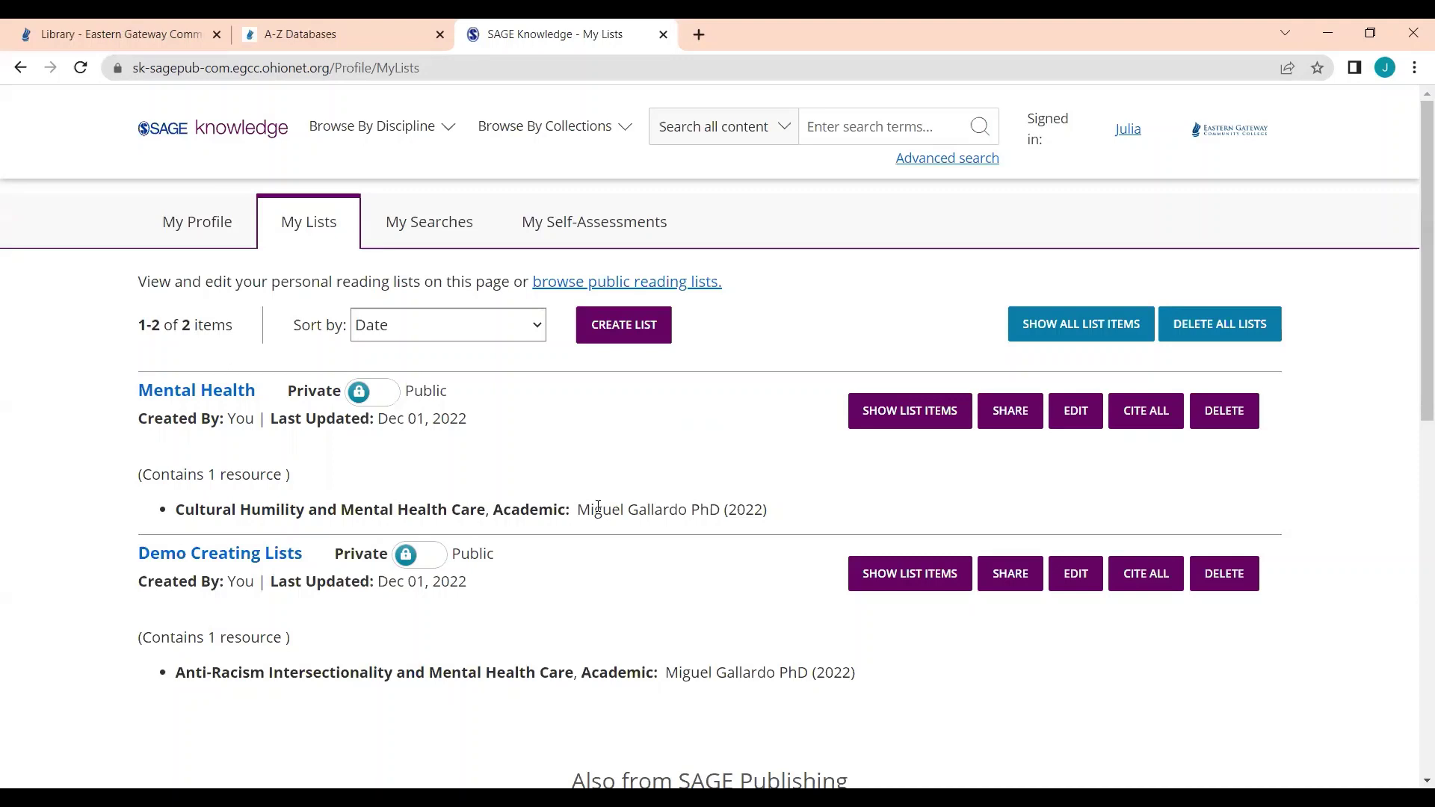
{"action": "left_click", "coordinate": [934, 414]}
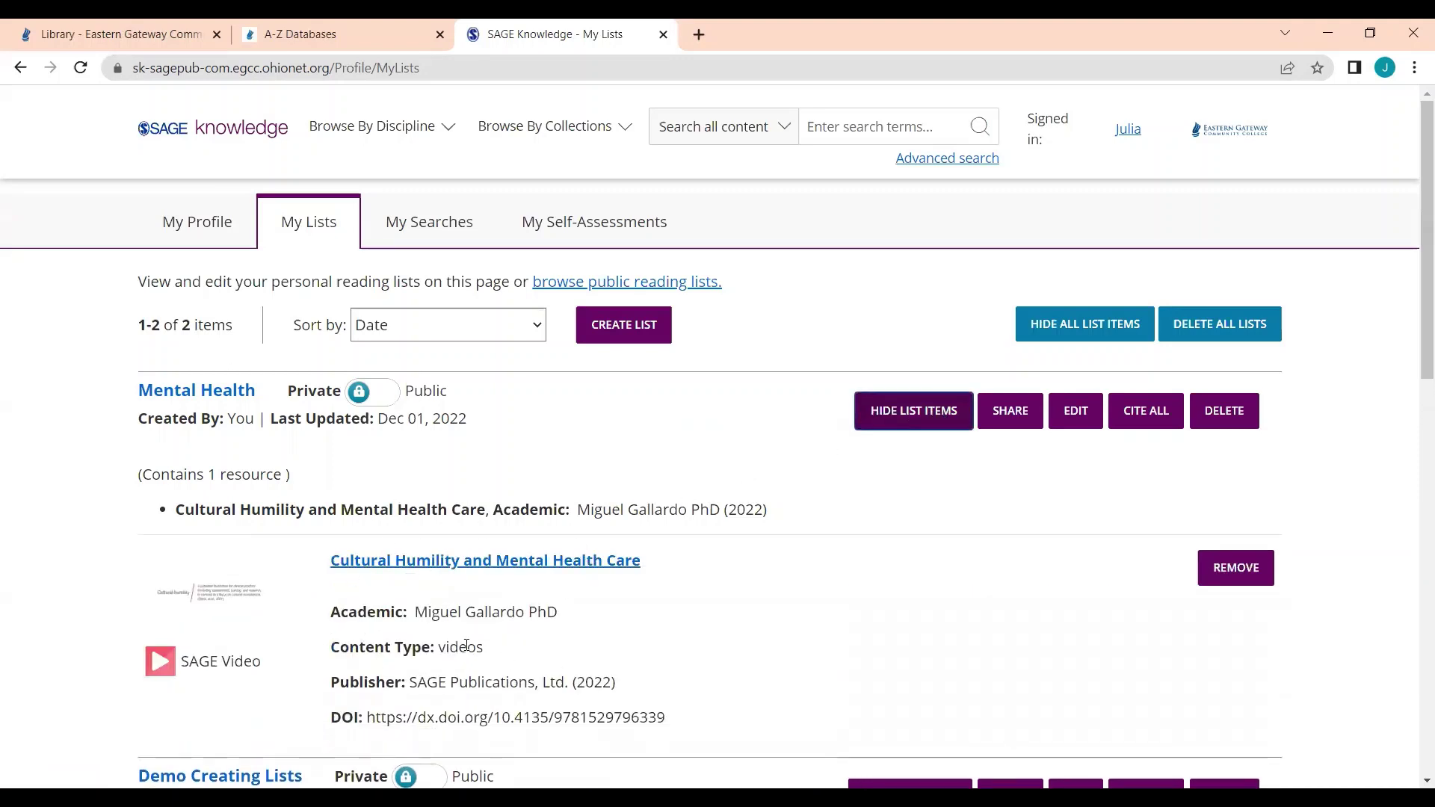
{"action": "left_click", "coordinate": [228, 400]}
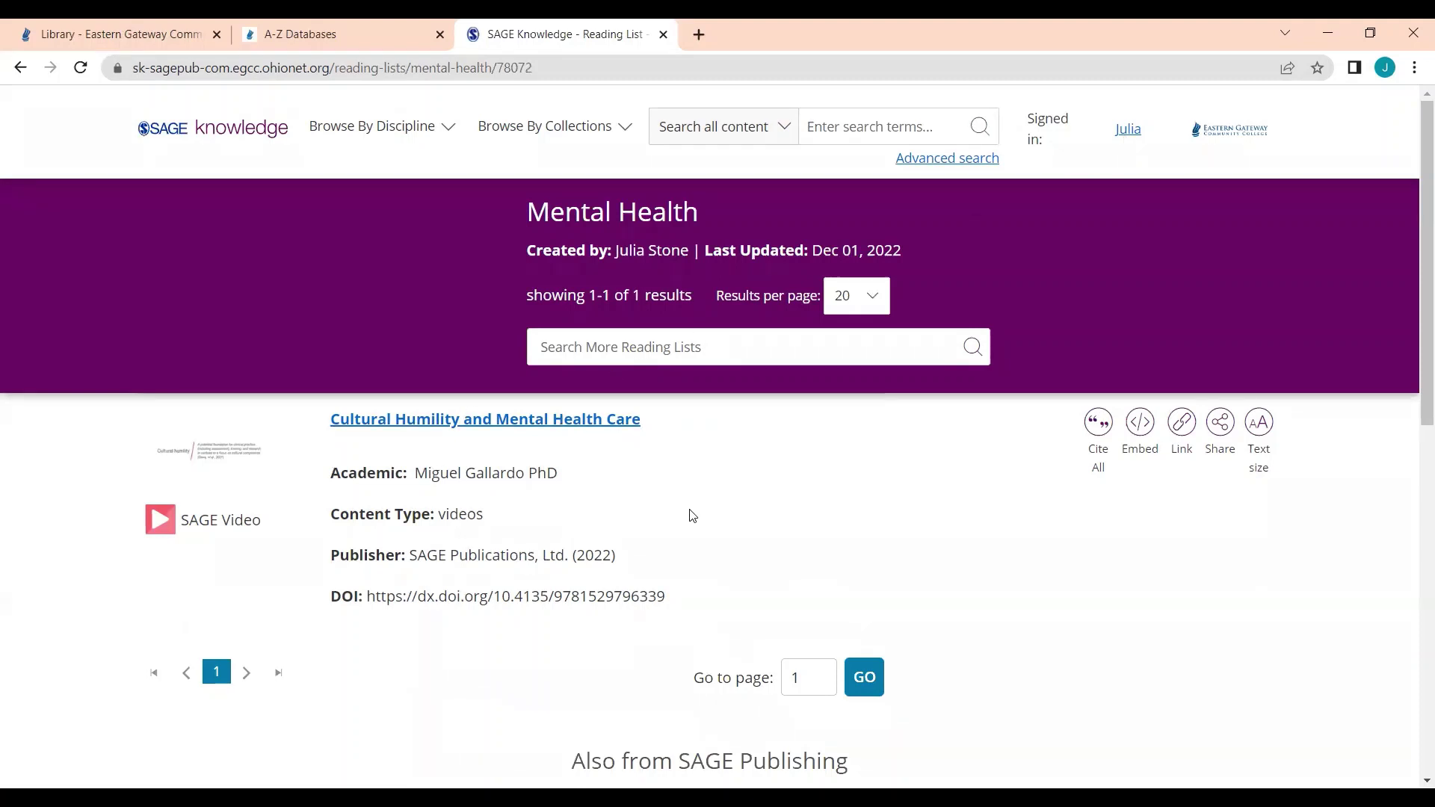
Step: Return to the Library - Eastern Gateway tab
{"action": "left_click", "coordinate": [146, 28]}
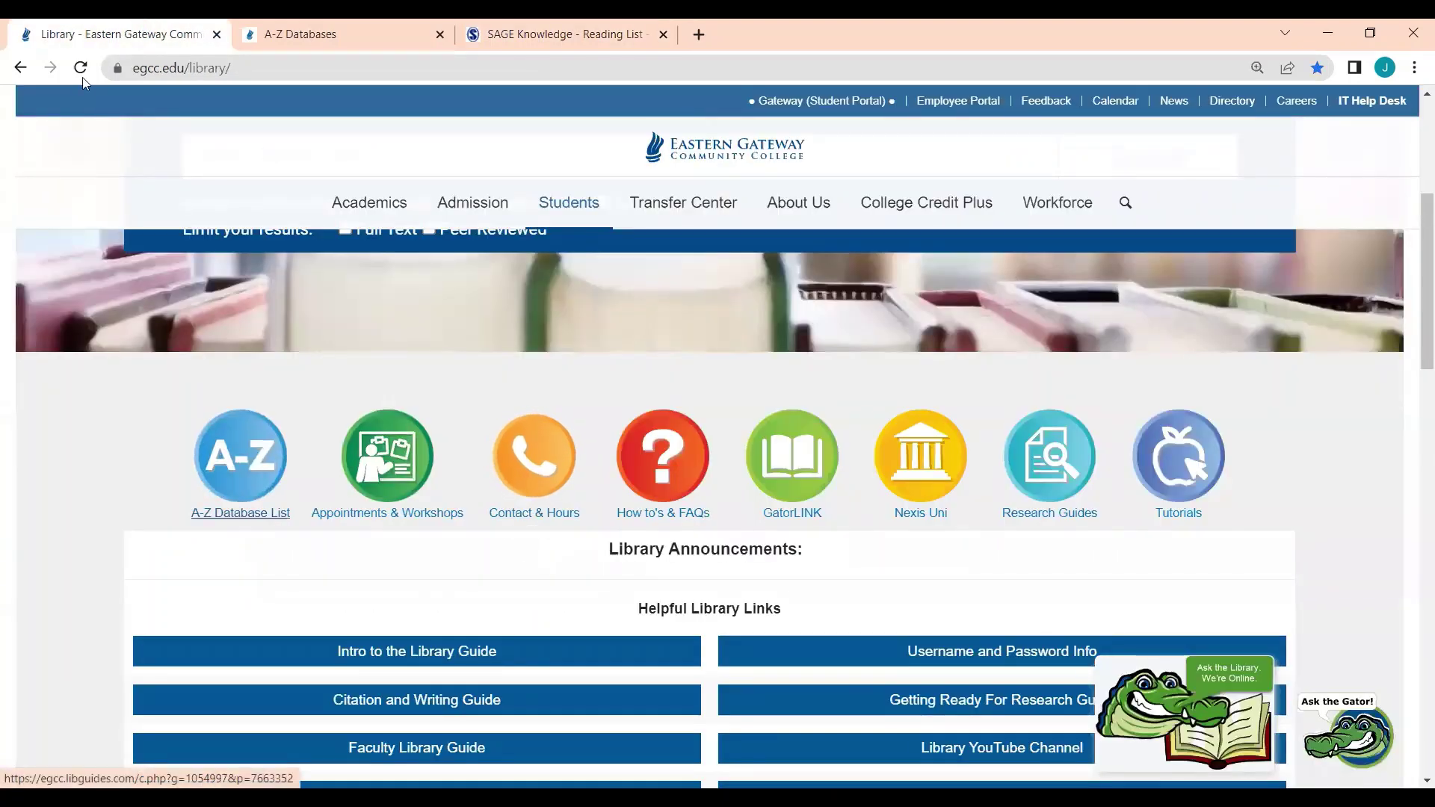